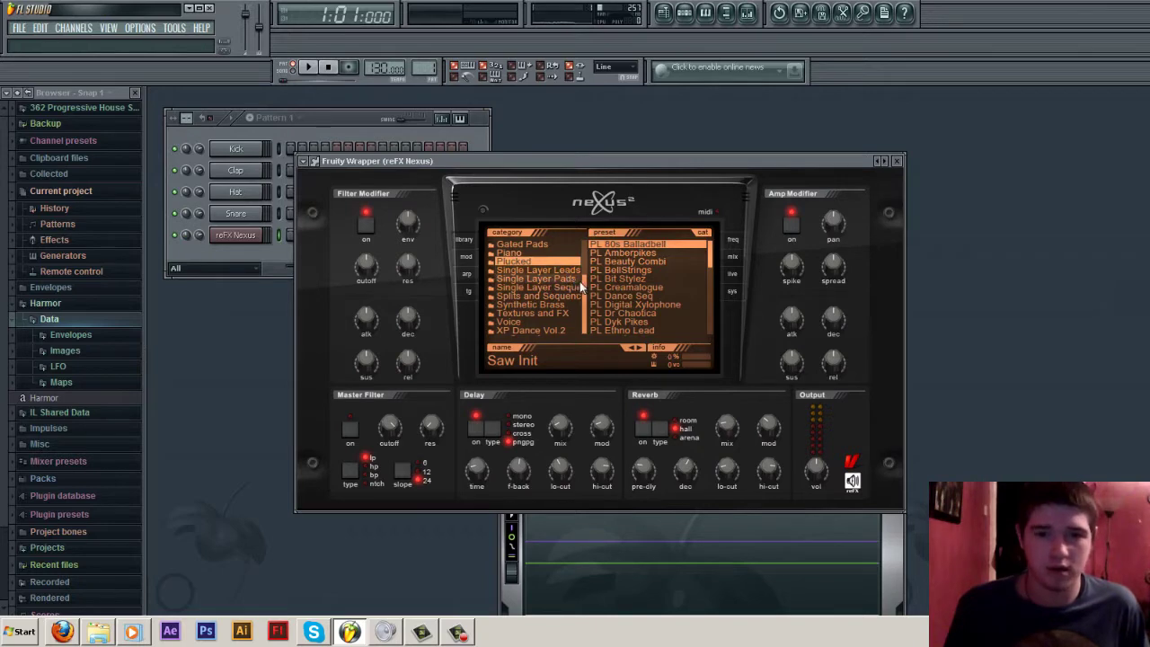
Step: Load the LD Hands Up Hook 3 preset from the Dance Leads category in Nexus and close the plugin window
scroll(552, 285, "up", 3)
left_click(550, 269)
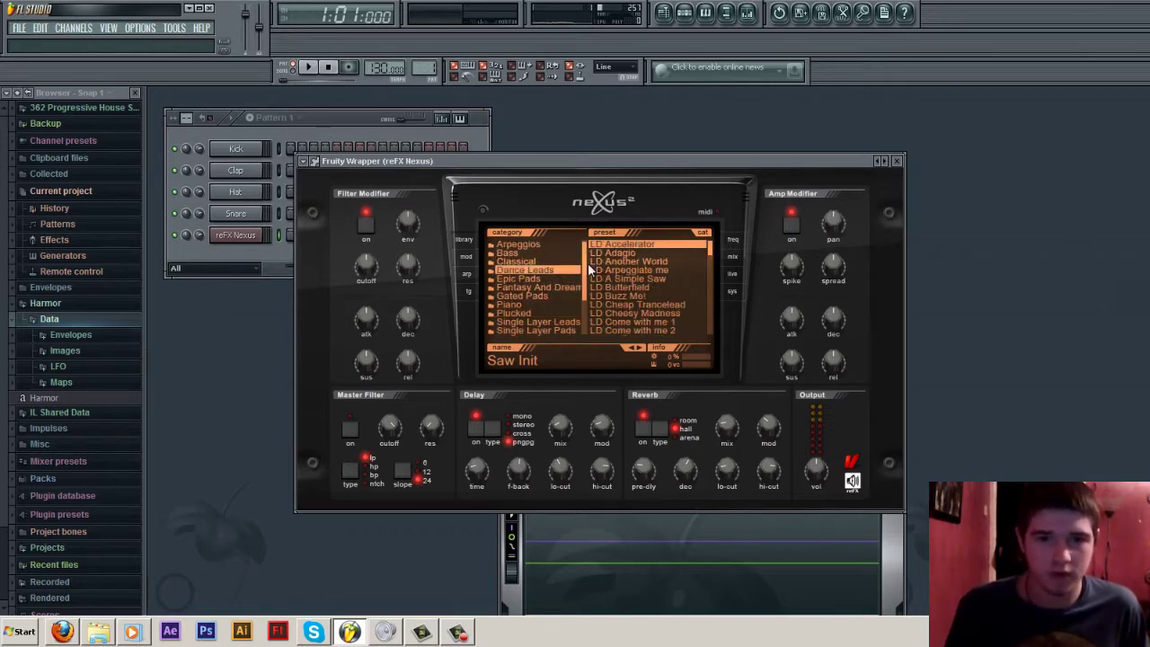
scroll(600, 276, "down", 5)
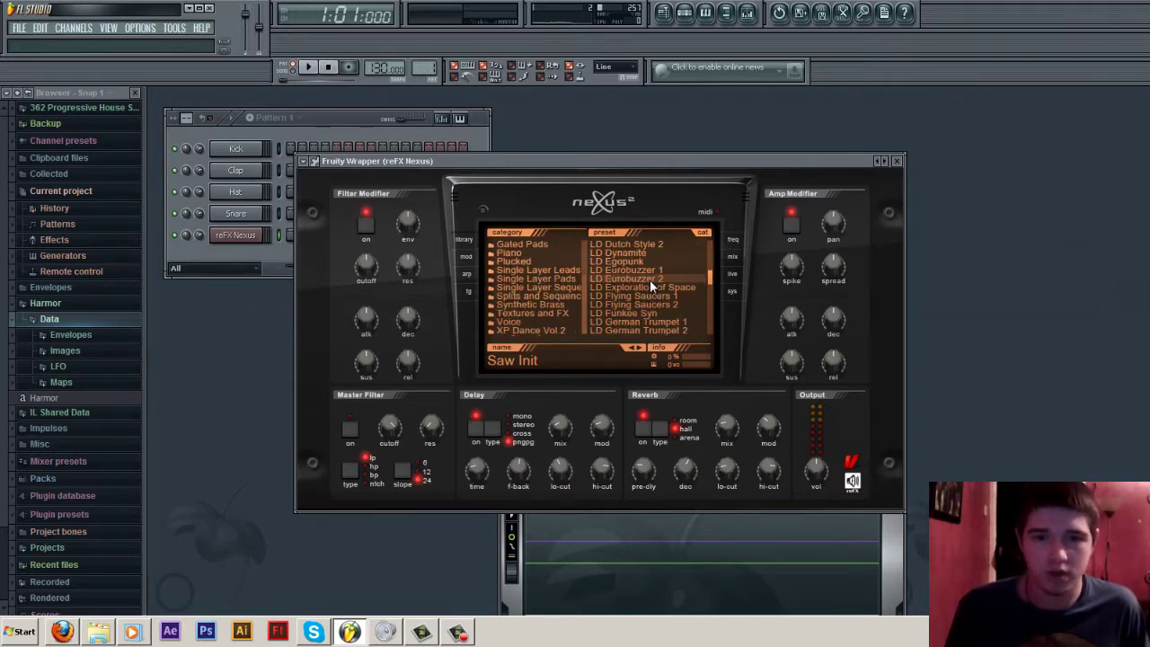
scroll(649, 279, "down", 3)
left_click(656, 287)
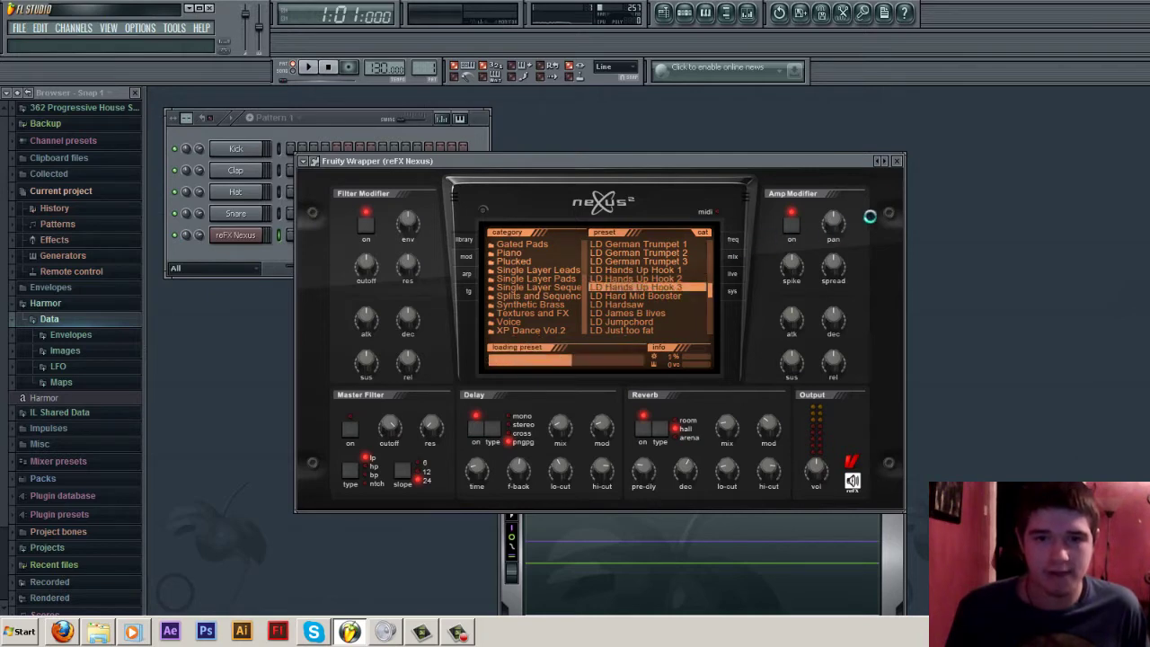
left_click_drag(348, 175, 423, 177)
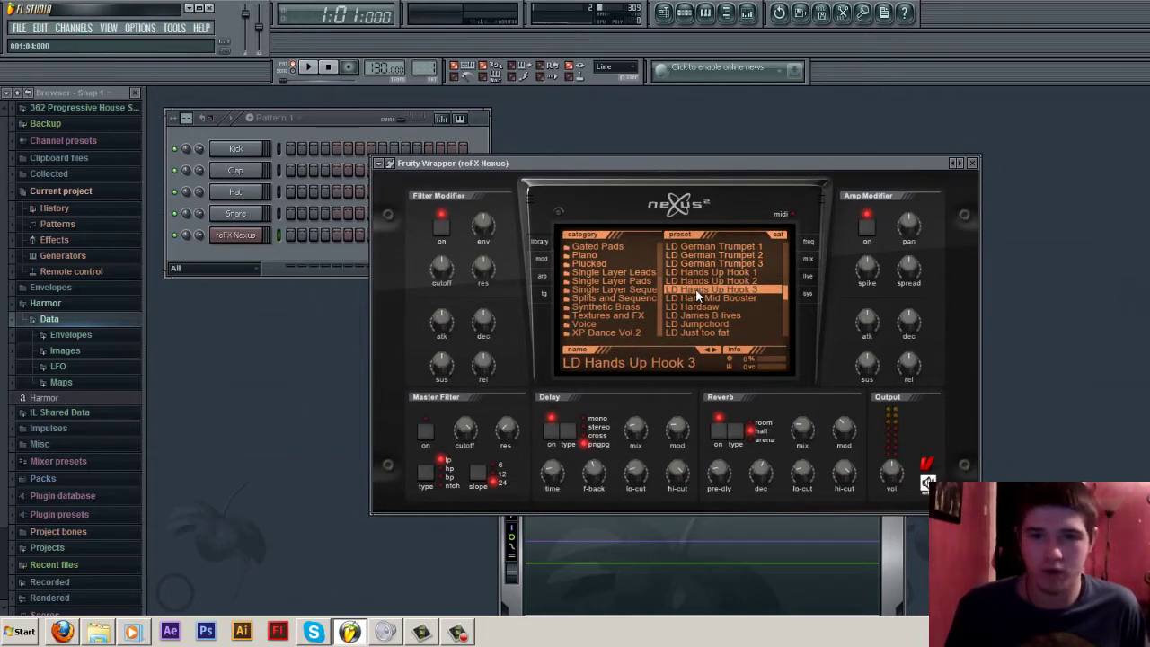
left_click(972, 164)
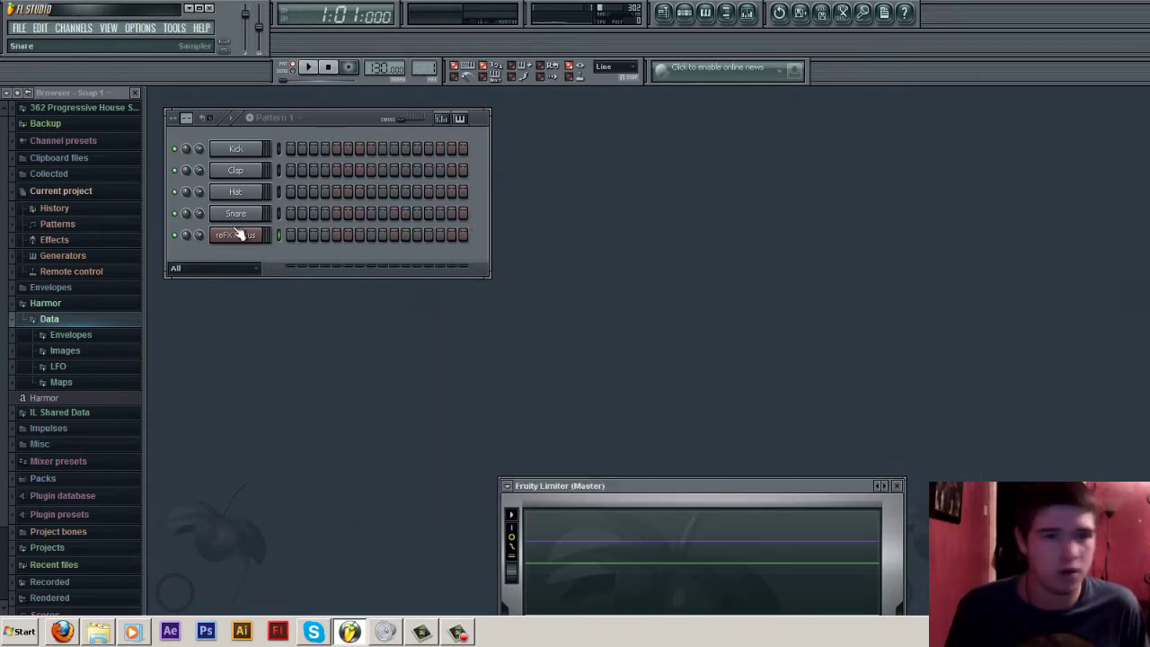
Step: Open the piano roll for the reFX Nexus channel and place four off-beat G3 notes in bar 1
right_click(237, 234)
left_click(273, 235)
scroll(188, 400, "down", 3)
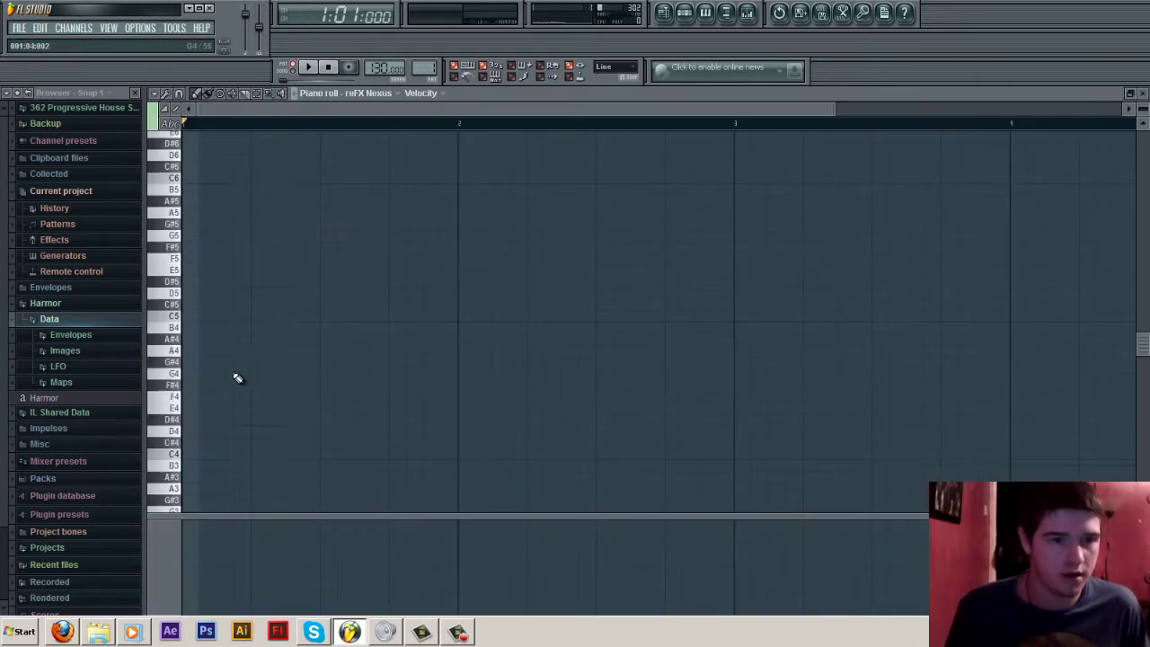
scroll(254, 389, "down", 2)
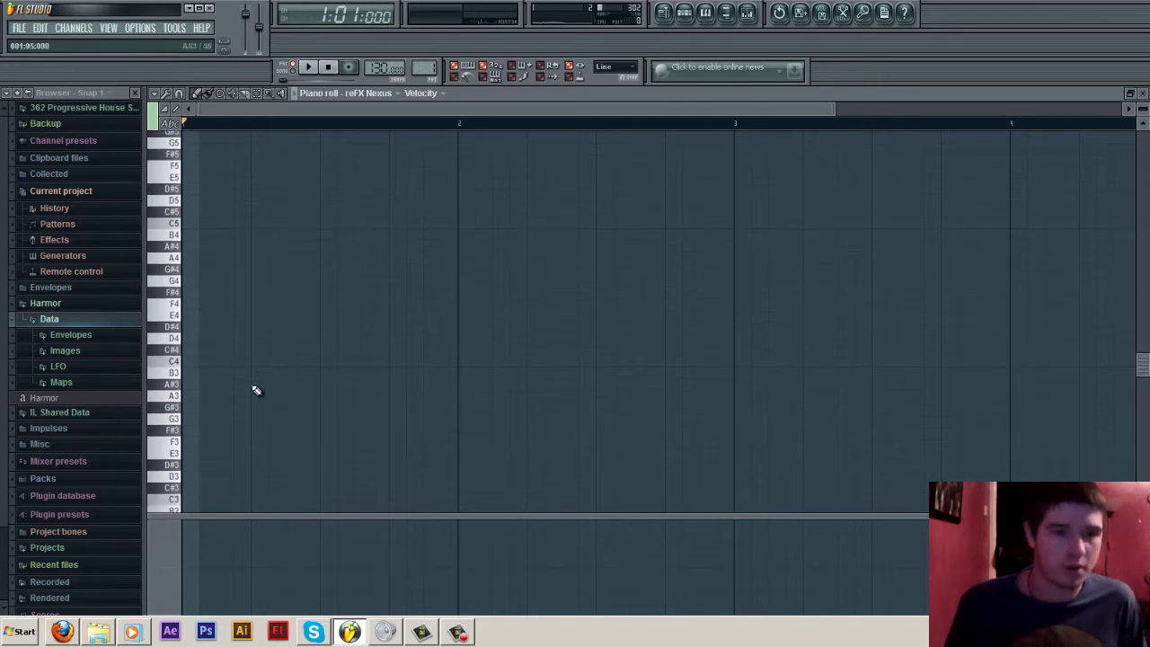
left_click(217, 415)
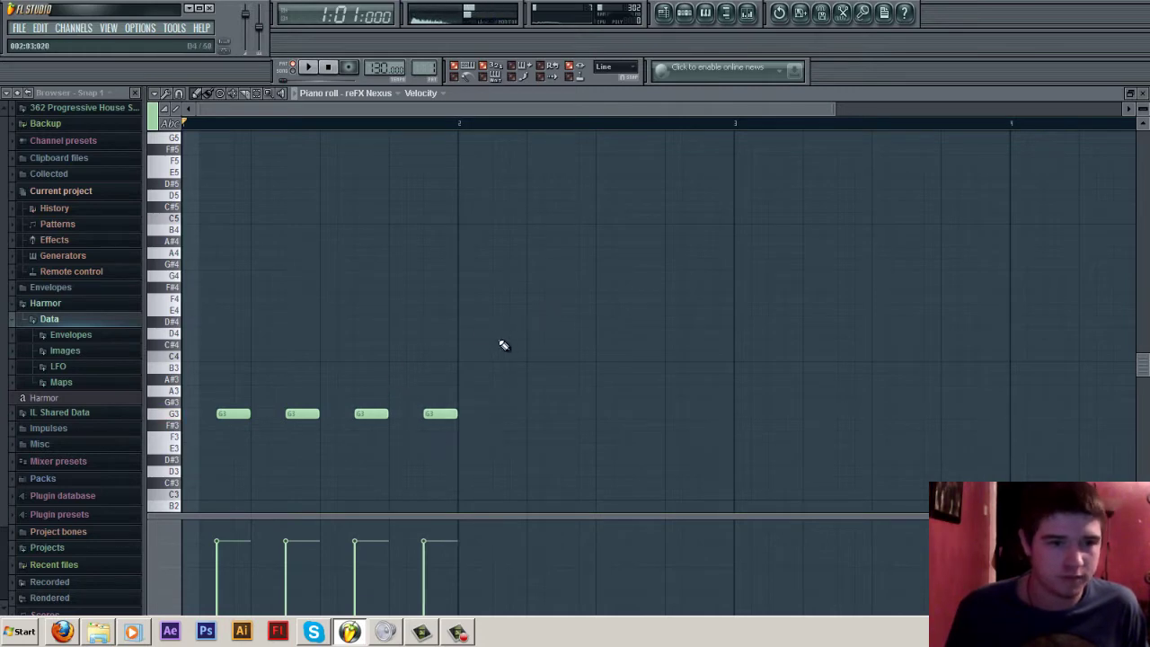
Step: Add four off-beat D#4 notes in bar 2, matching the rhythm of the G3 notes
left_click_drag(464, 325, 510, 320)
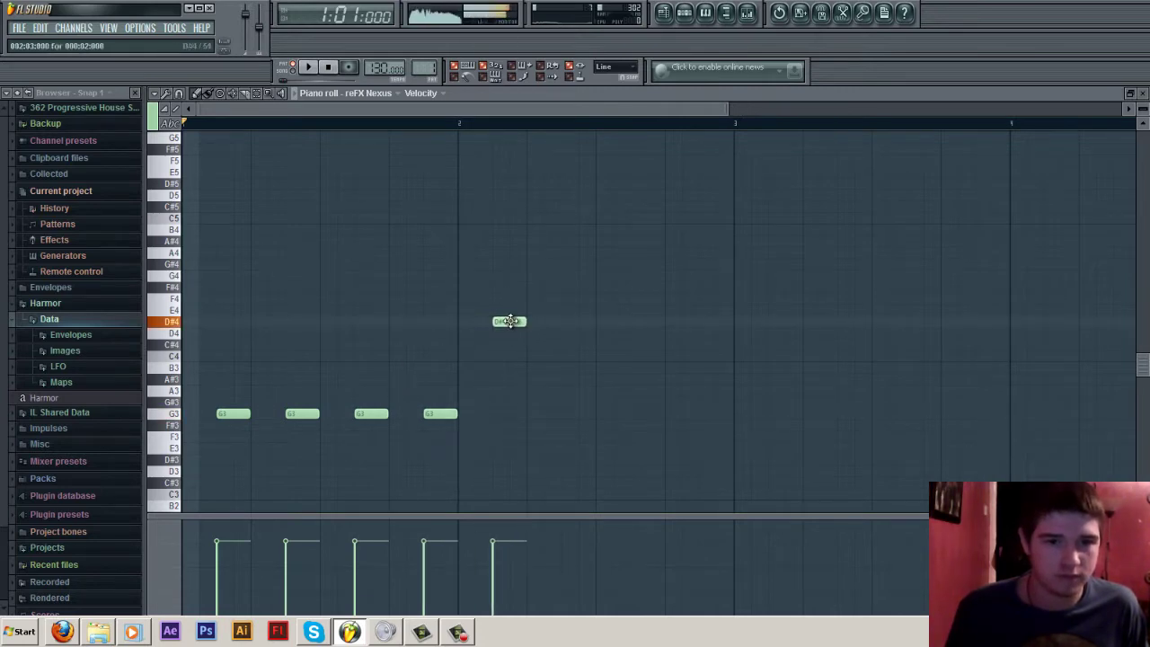
left_click(577, 323)
left_click(670, 325)
left_click_drag(670, 325, 648, 323)
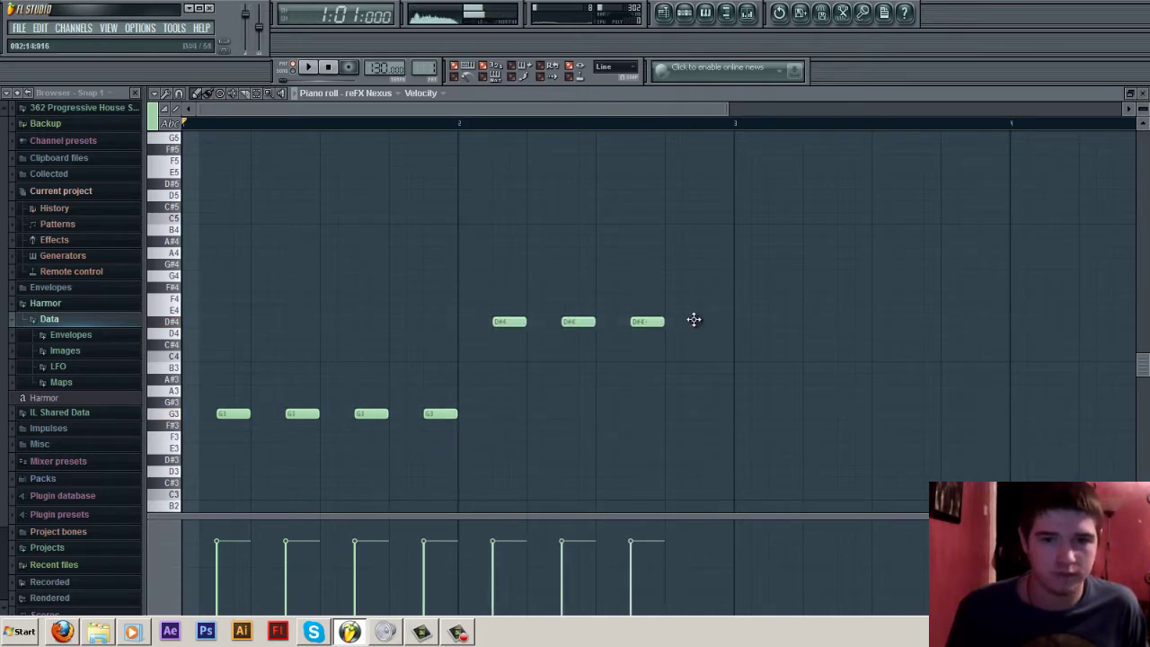
Step: Continue the off-beat bass line with four A#3 notes in bar 3 and four F3 notes in bar 4
scroll(670, 350, "down", 2)
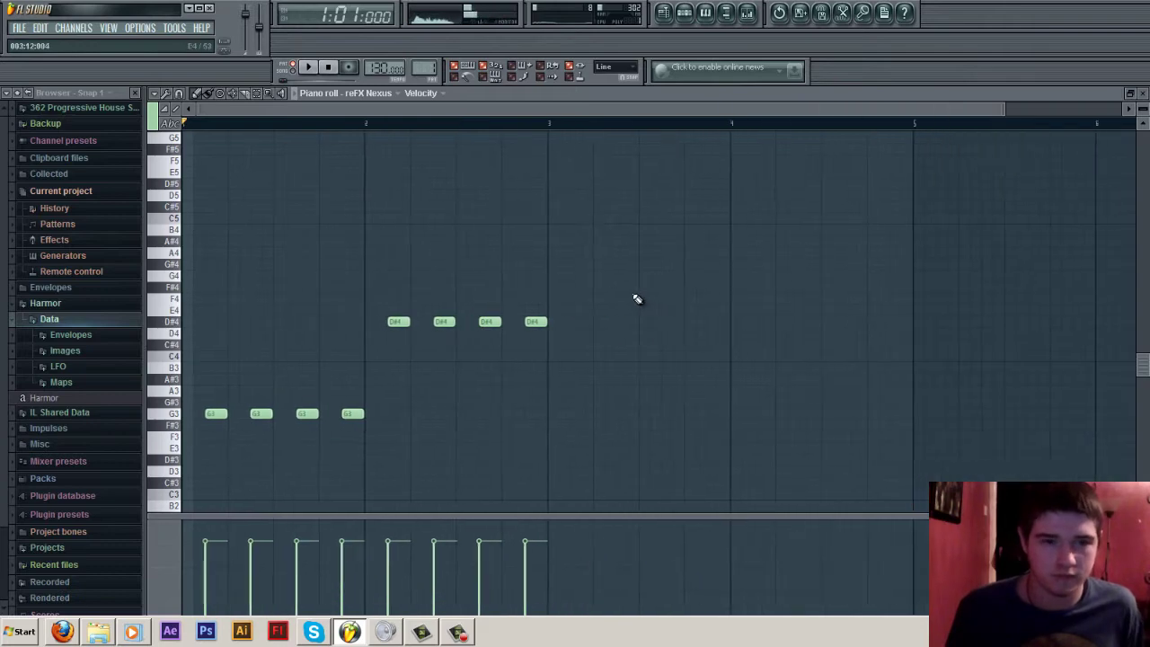
left_click(591, 380)
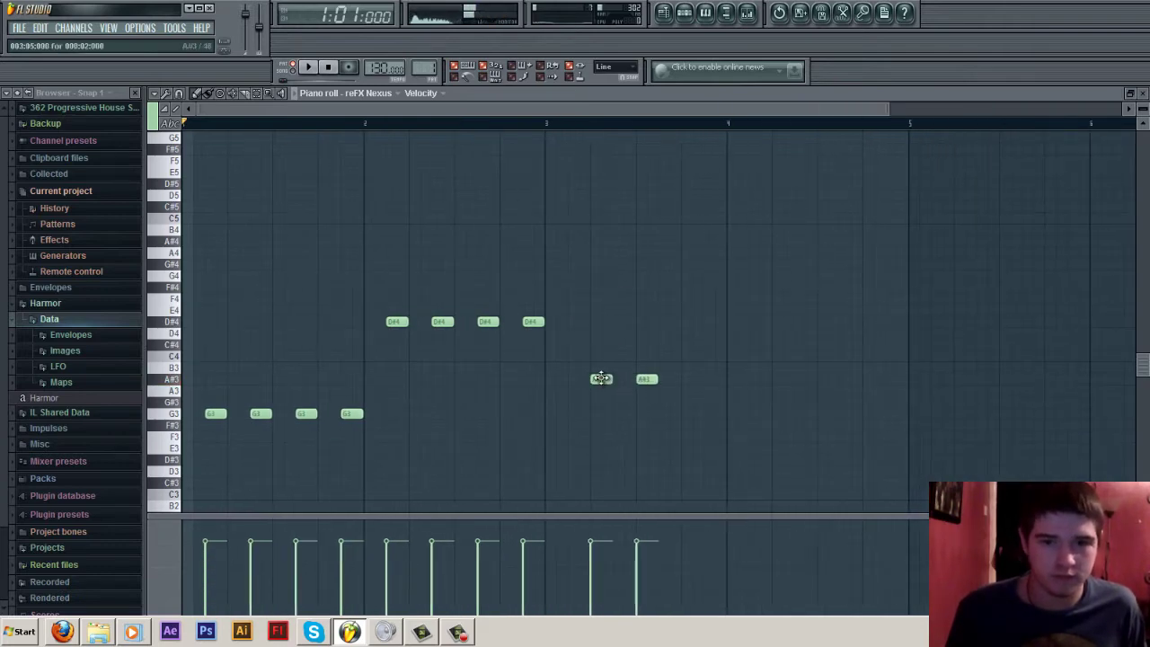
left_click_drag(601, 377, 582, 379)
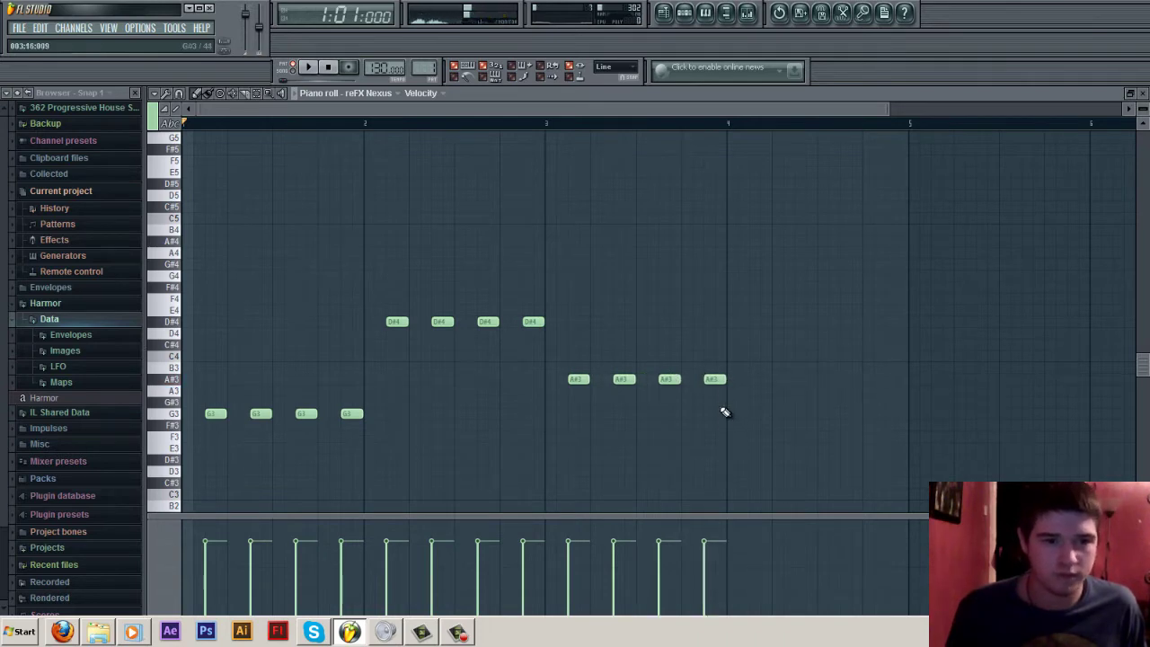
mouse_move(728, 461)
left_mouse_down()
mouse_move(728, 423)
mouse_move(740, 424)
left_mouse_up()
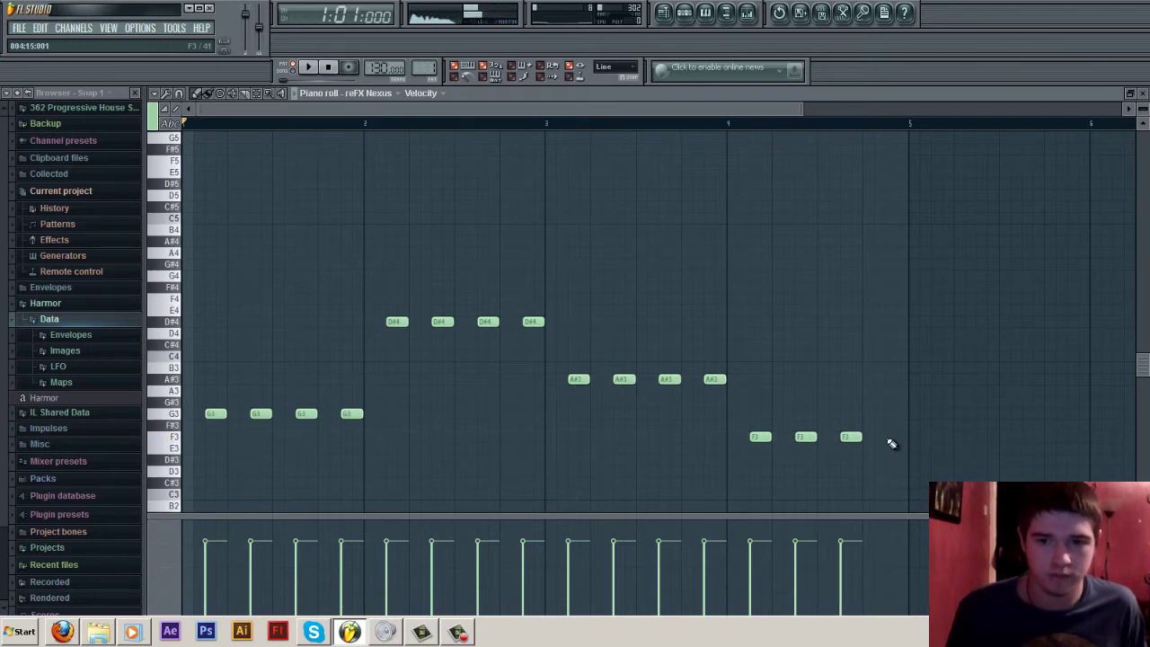
Step: Duplicate the whole four-bar bass line into bars 5 to 8 and play it back
scroll(885, 396, "down", 2)
left_click_drag(676, 261, 145, 492)
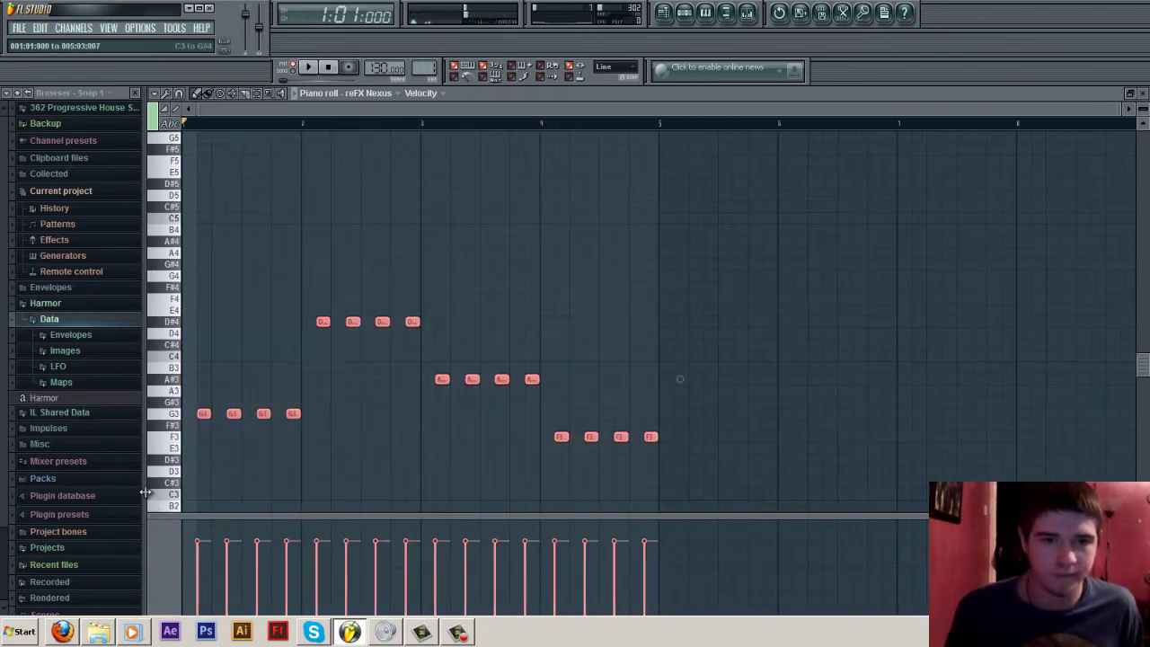
left_click_drag(255, 110, 171, 182)
key("ctrl+b")
key("space")
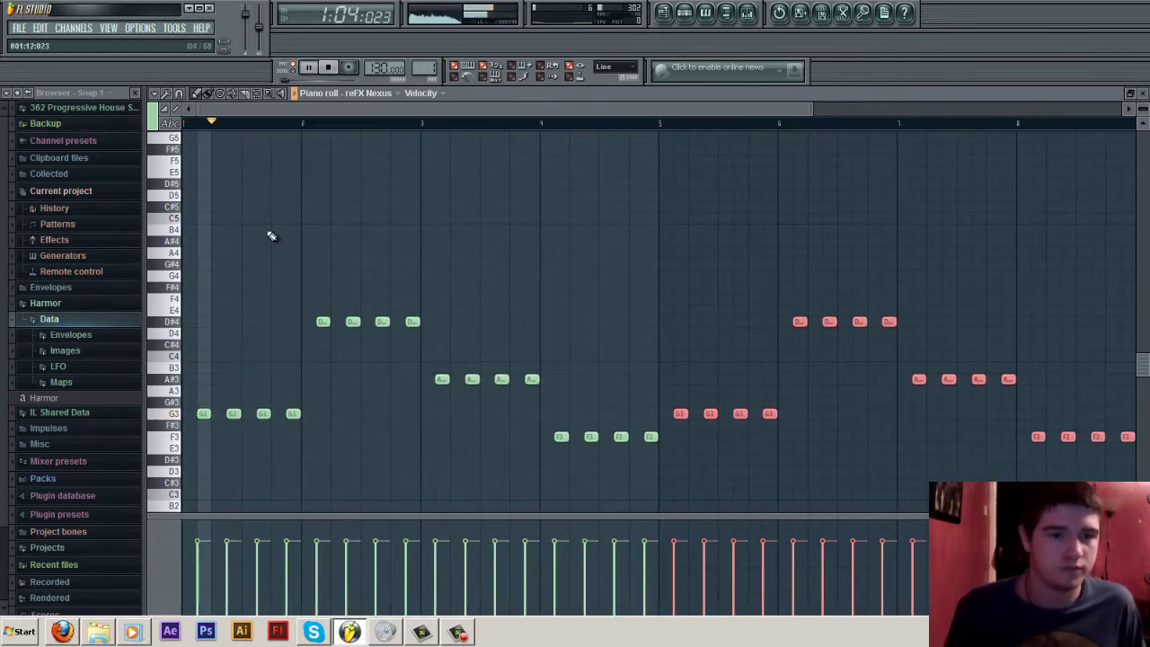
scroll(258, 246, "up", 3)
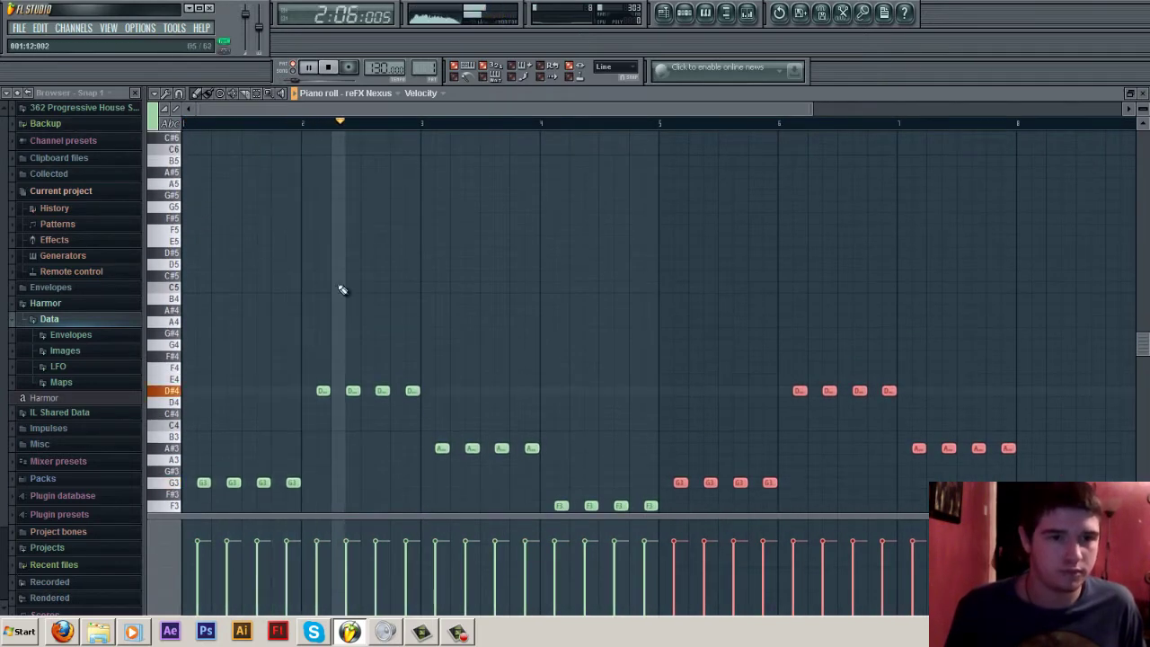
scroll(440, 277, "down", 3)
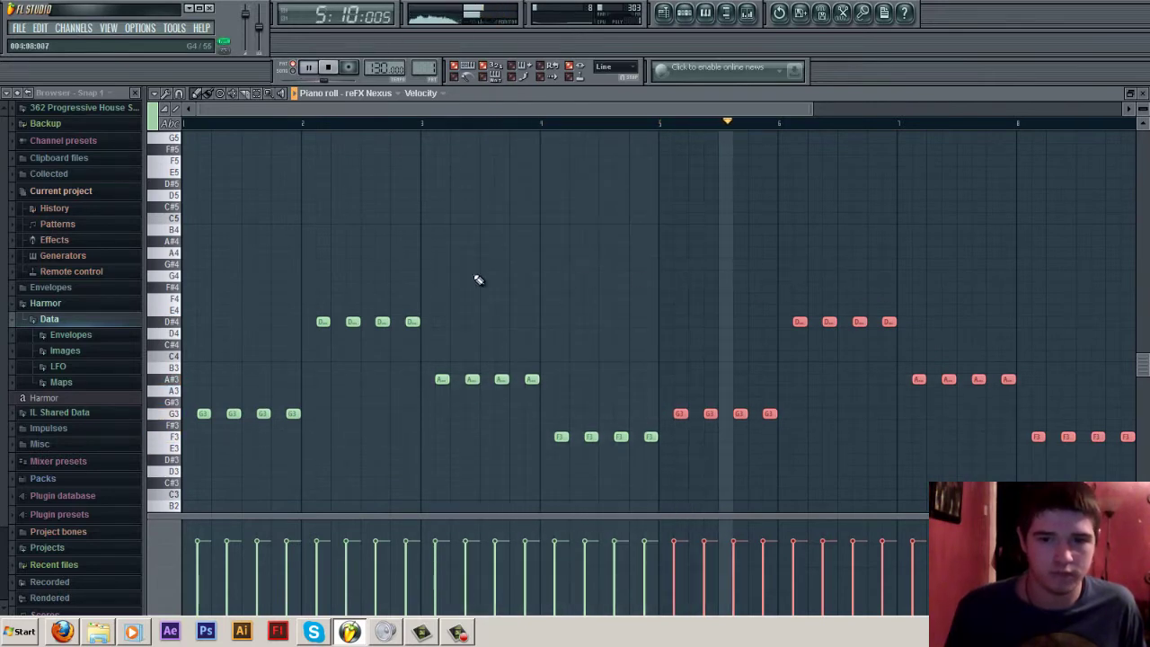
key("space")
Step: Add a G5 melody in bar 1, with three on-beat notes followed by three shorter notes
scroll(246, 226, "up", 4)
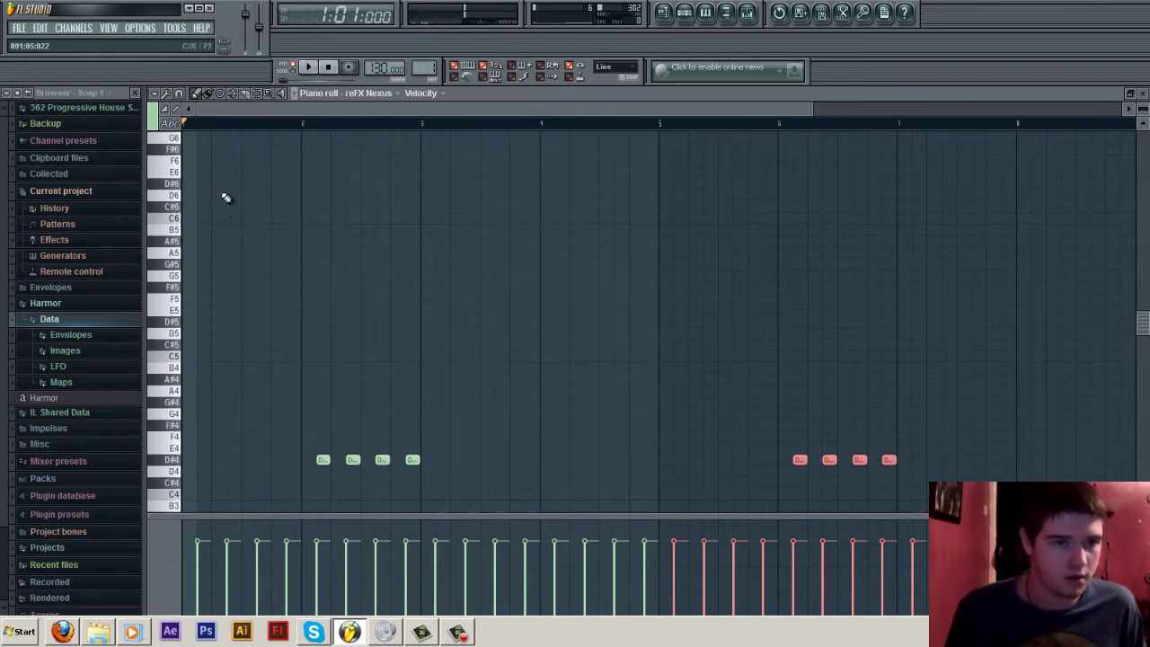
scroll(213, 259, "up", 2, "ctrl")
scroll(217, 248, "up", 1, "ctrl")
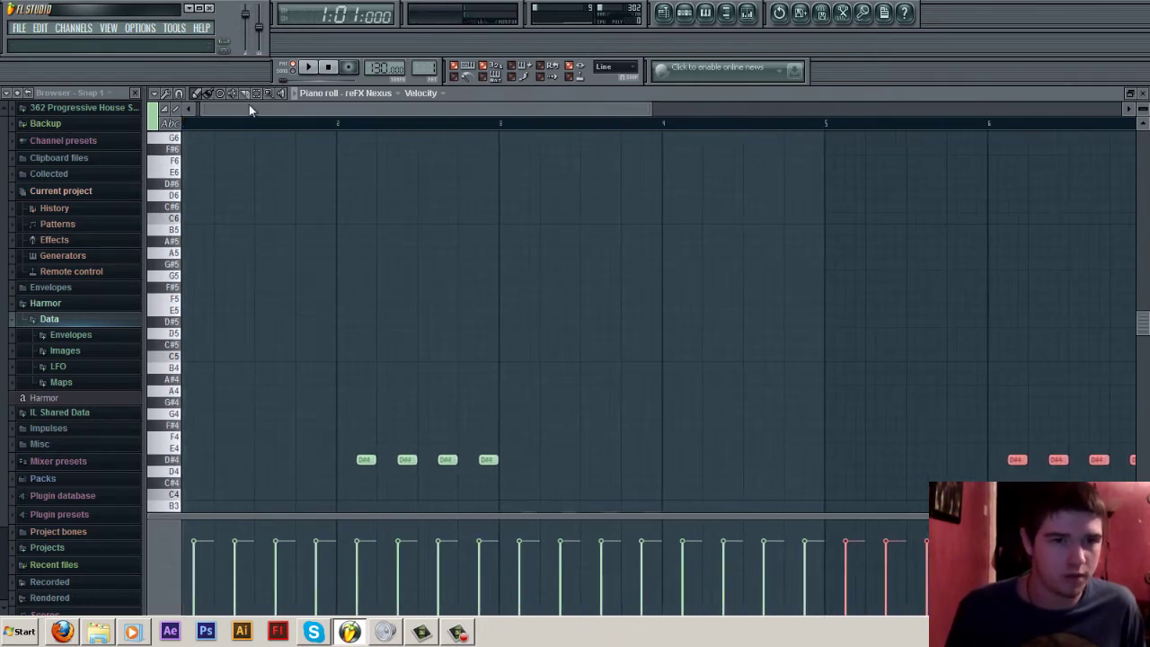
left_click_drag(248, 108, 199, 113)
scroll(208, 324, "down", 2)
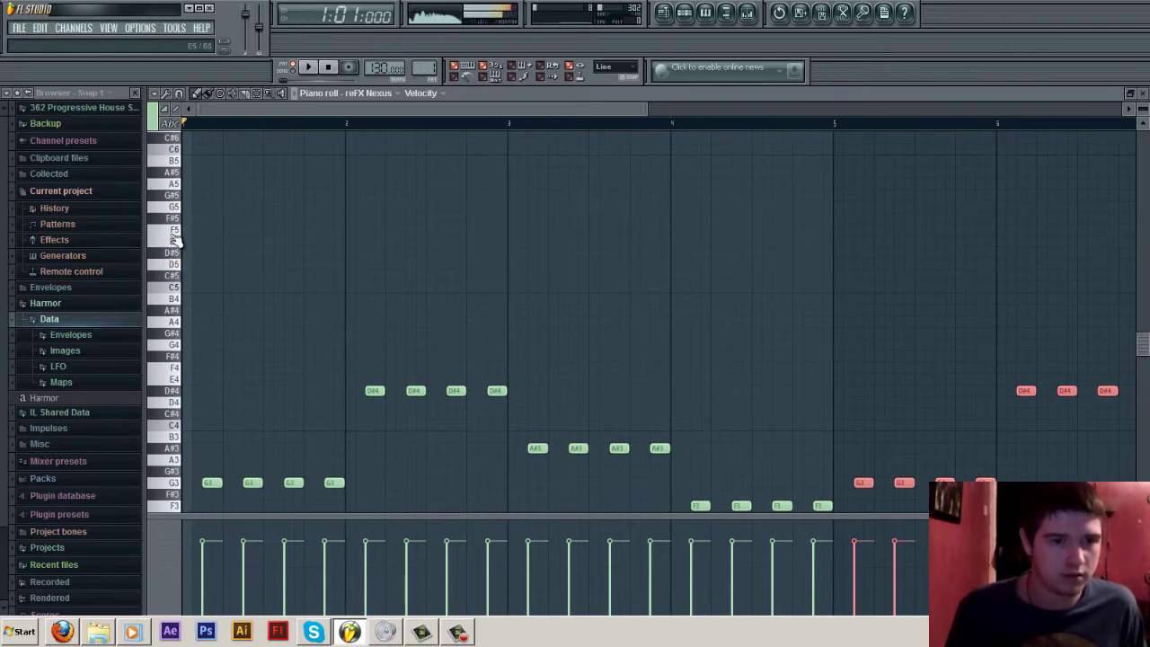
left_click(180, 207)
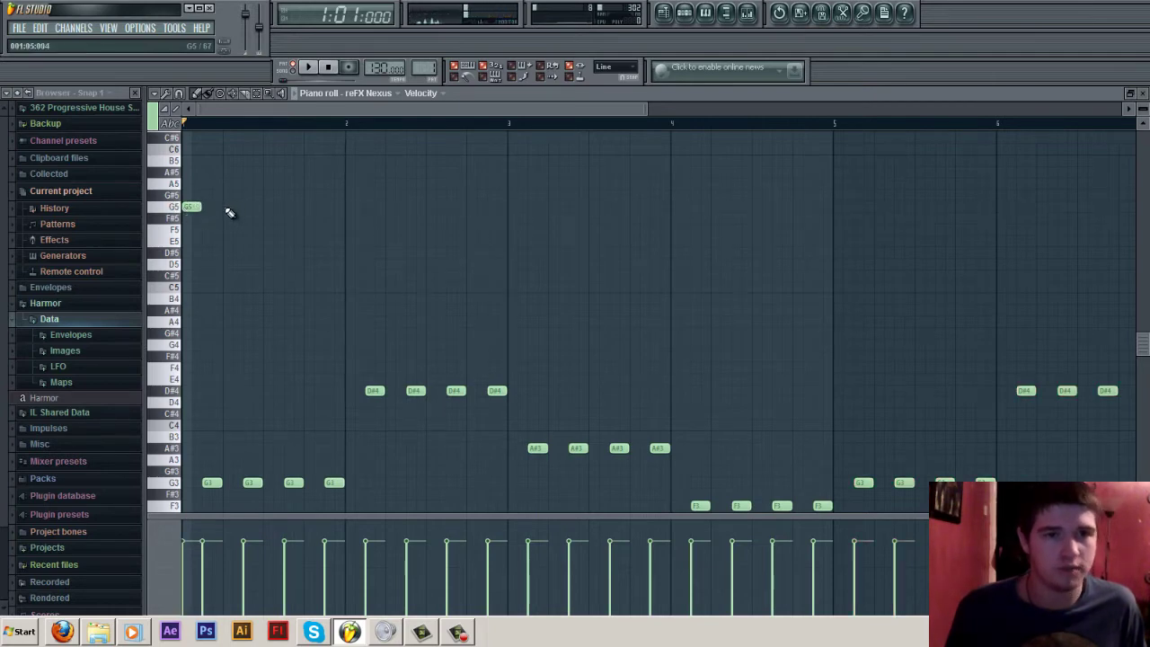
left_click(303, 207)
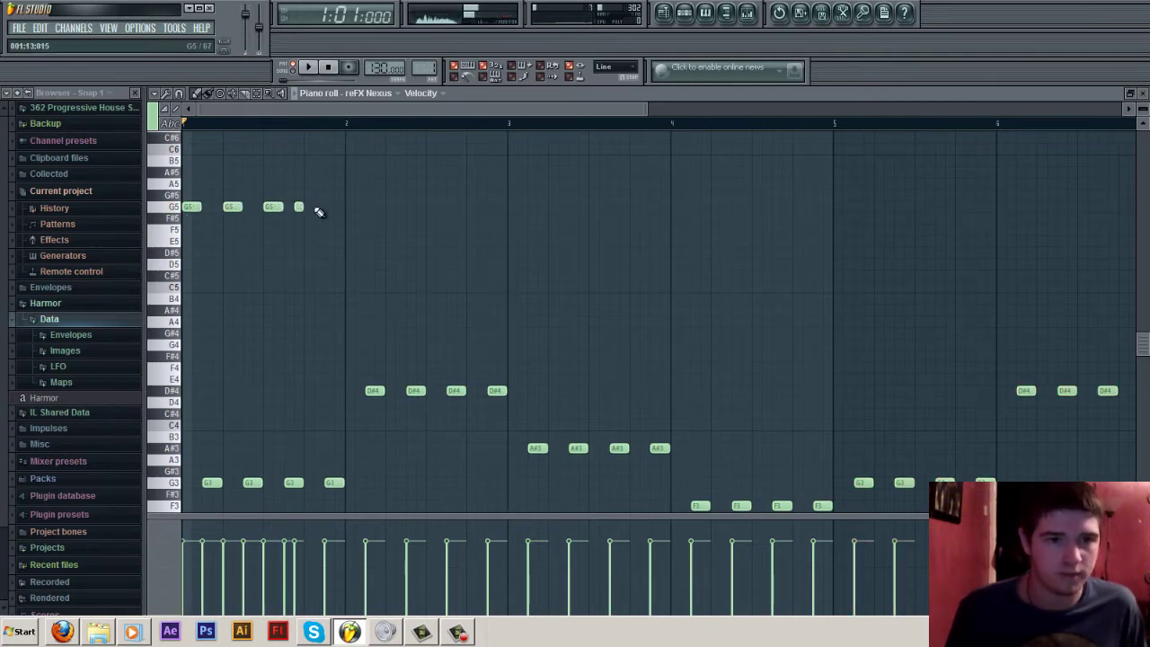
left_click(334, 207)
Step: Raise the last four melody notes of bar 1 to A5 and play back the phrase
scroll(377, 218, "up", 3)
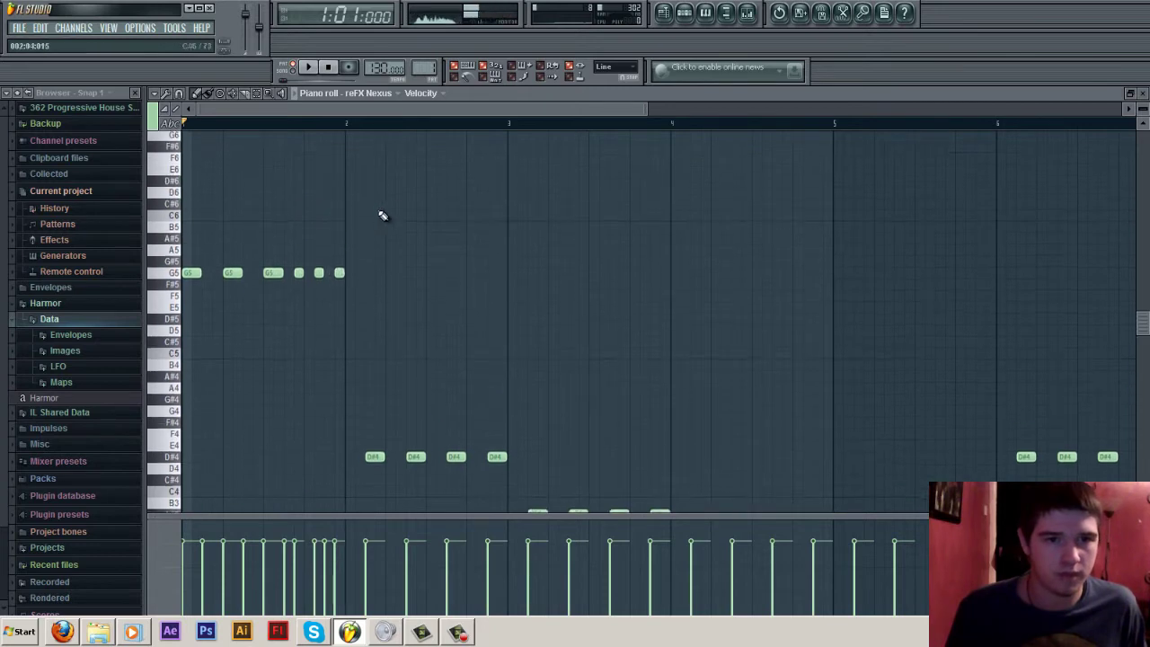
left_click(347, 253)
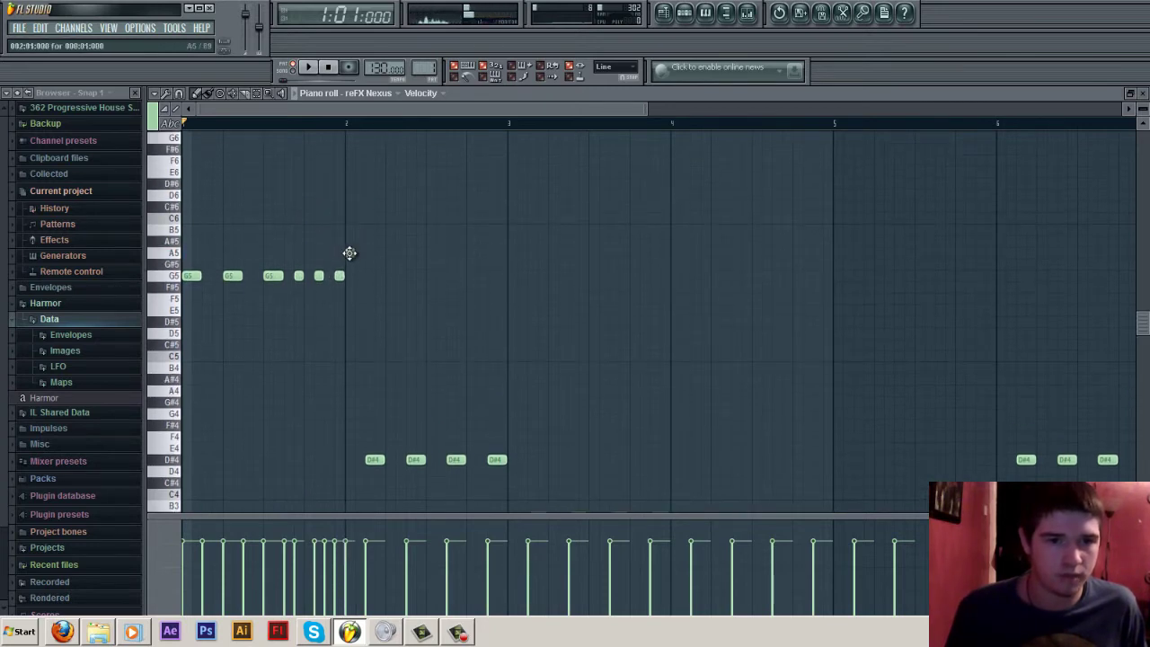
left_click_drag(345, 248, 255, 310)
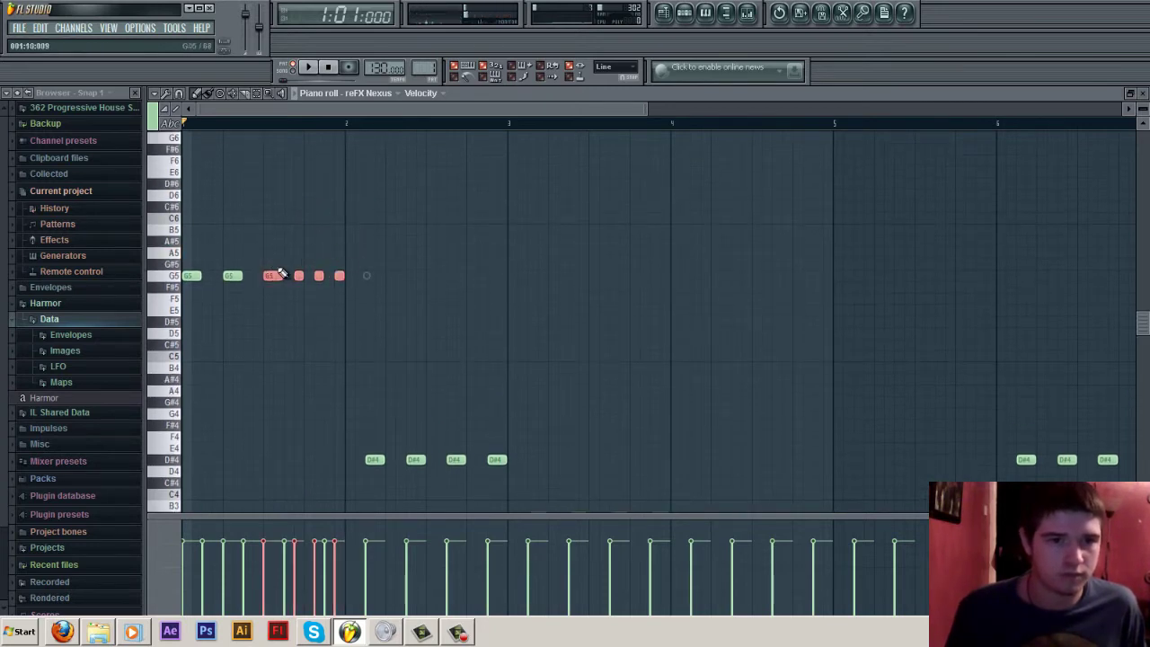
left_click_drag(281, 273, 272, 245)
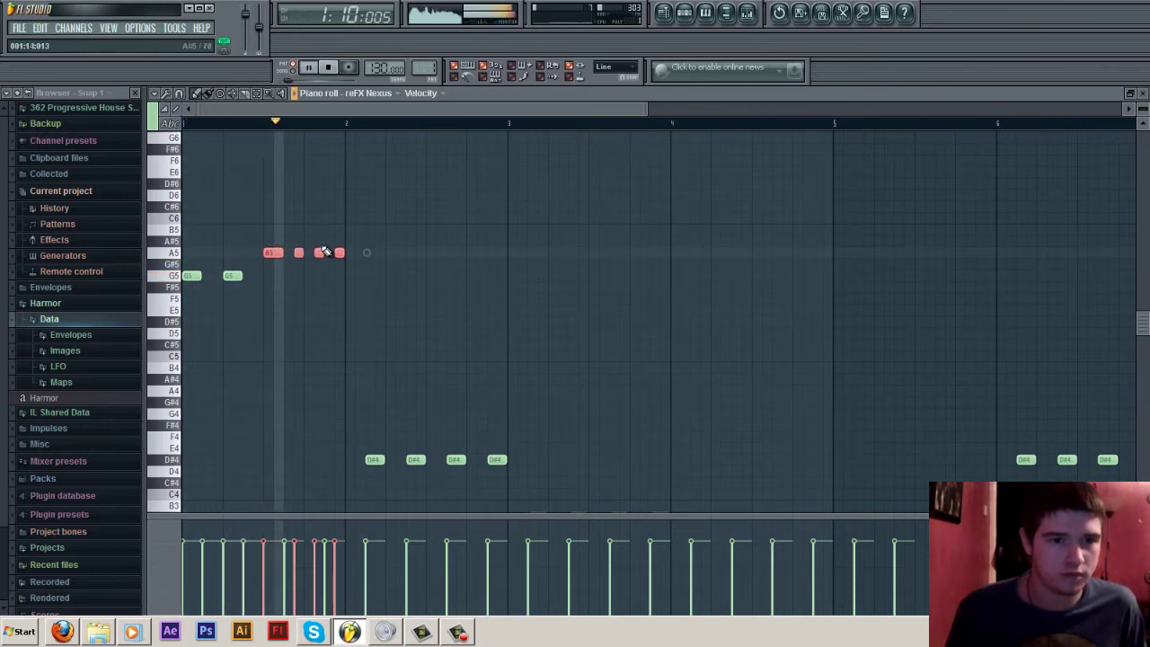
key("space")
Step: Add a short A#5 note at the start of bar 2 and set the tempo to 144 BPM, checking with playback
left_click(349, 238)
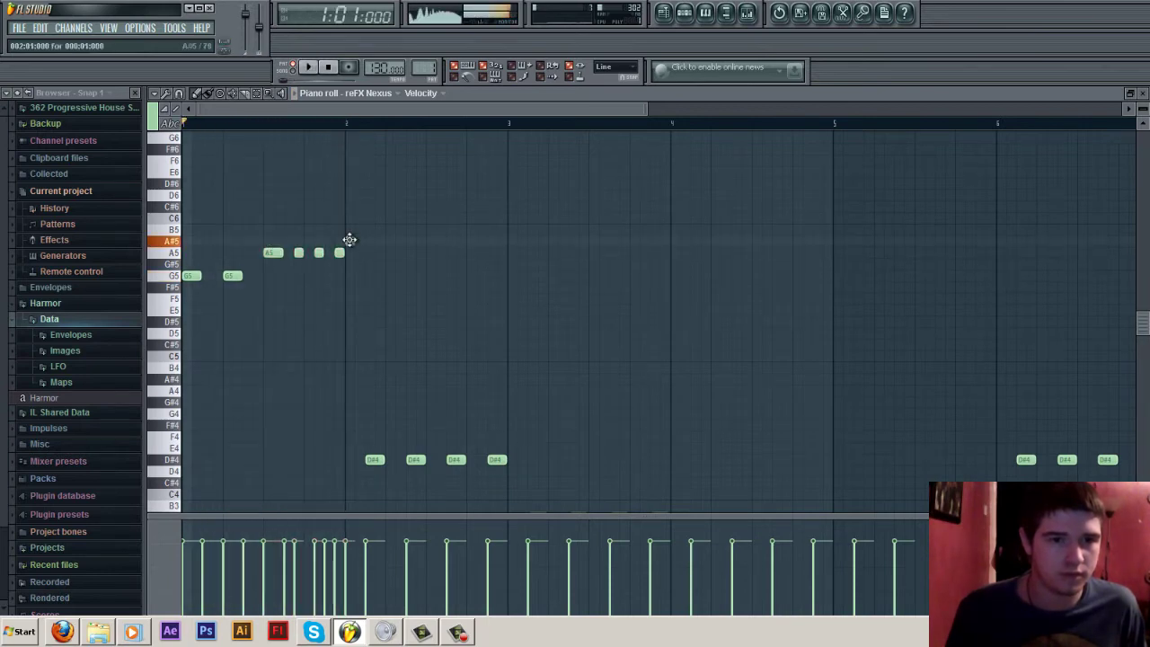
key("space")
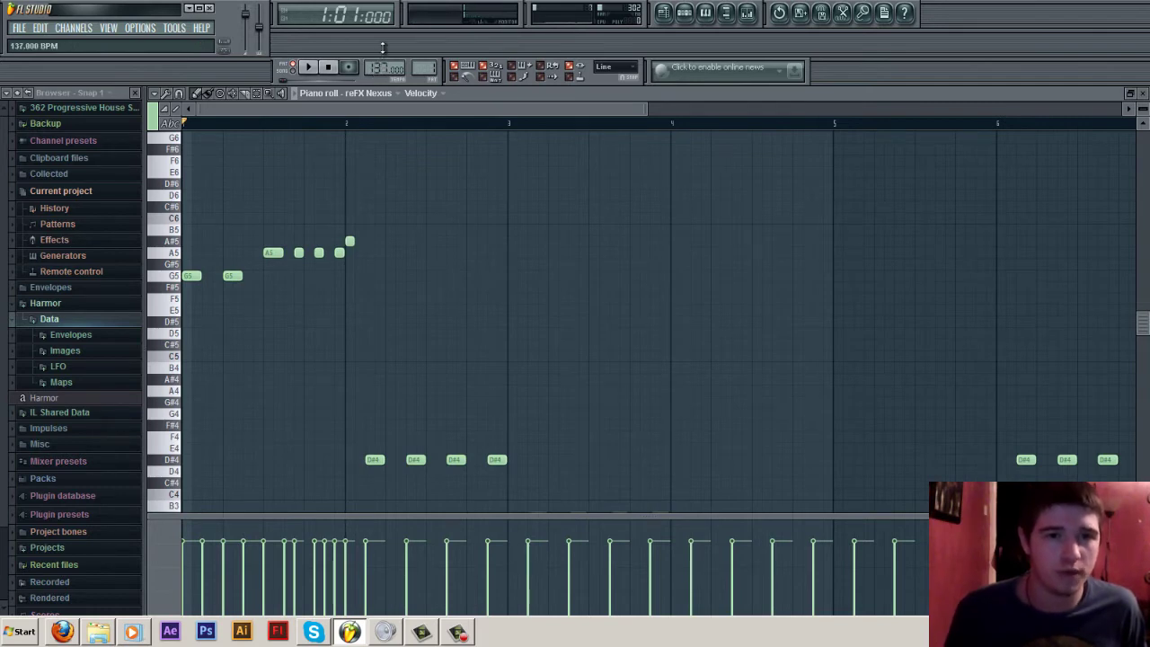
key("space")
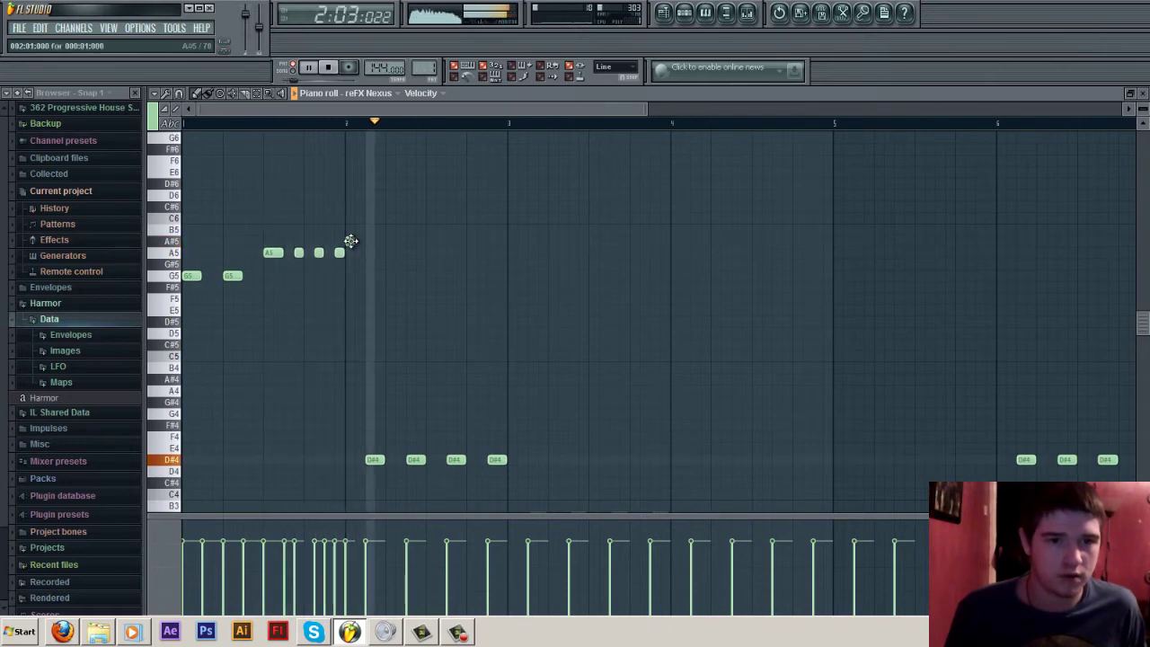
key("space")
Step: Replace the short A#5 note with three longer on-beat A#5 notes in bar 2 and play back the melody
right_click(351, 241)
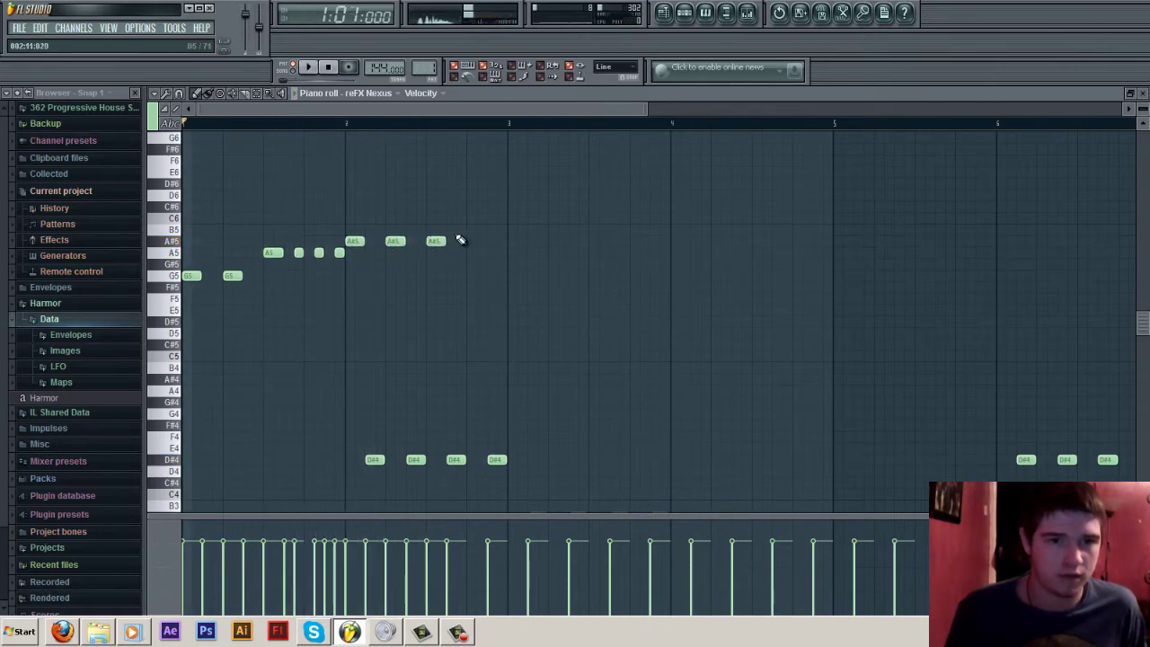
key("space")
scroll(462, 242, "up", 3)
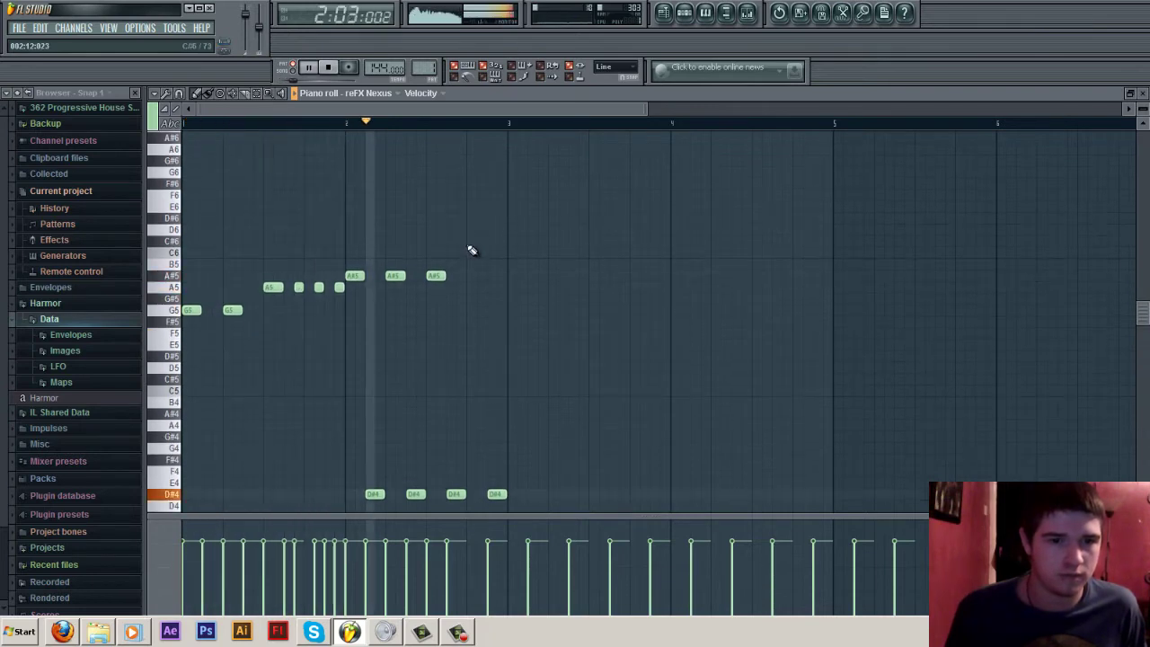
key("space")
Step: Raise the third melody note of bar 2 to D6, add three short D6 notes after it and play back the melody
left_click_drag(433, 245, 432, 206)
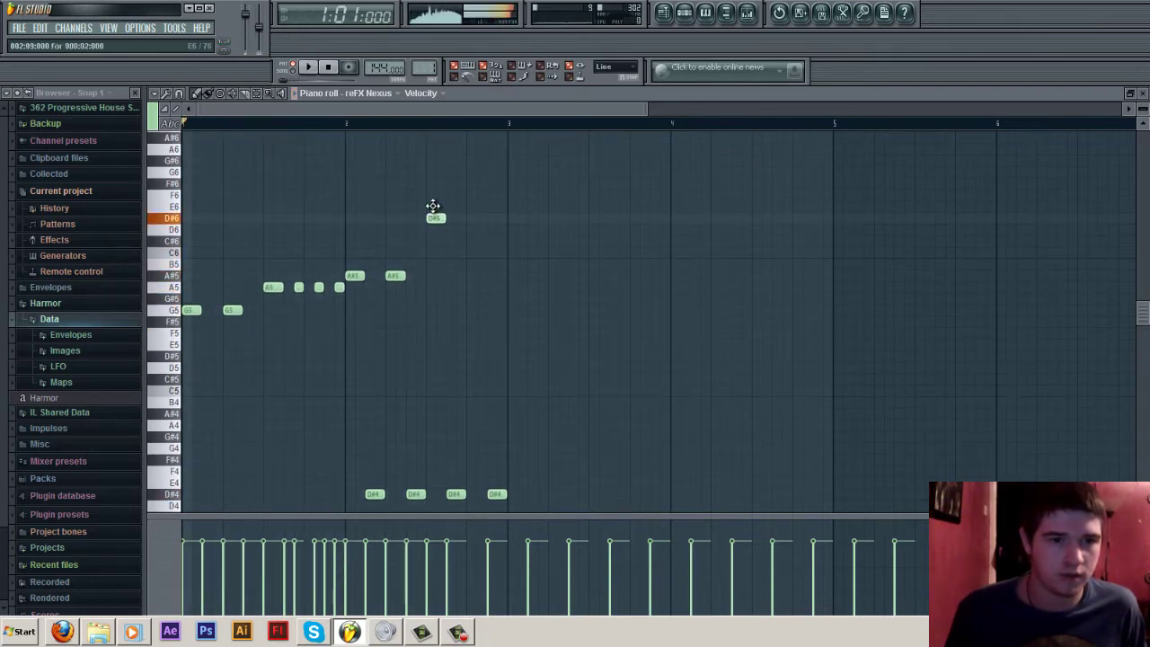
key("space")
left_click(474, 230)
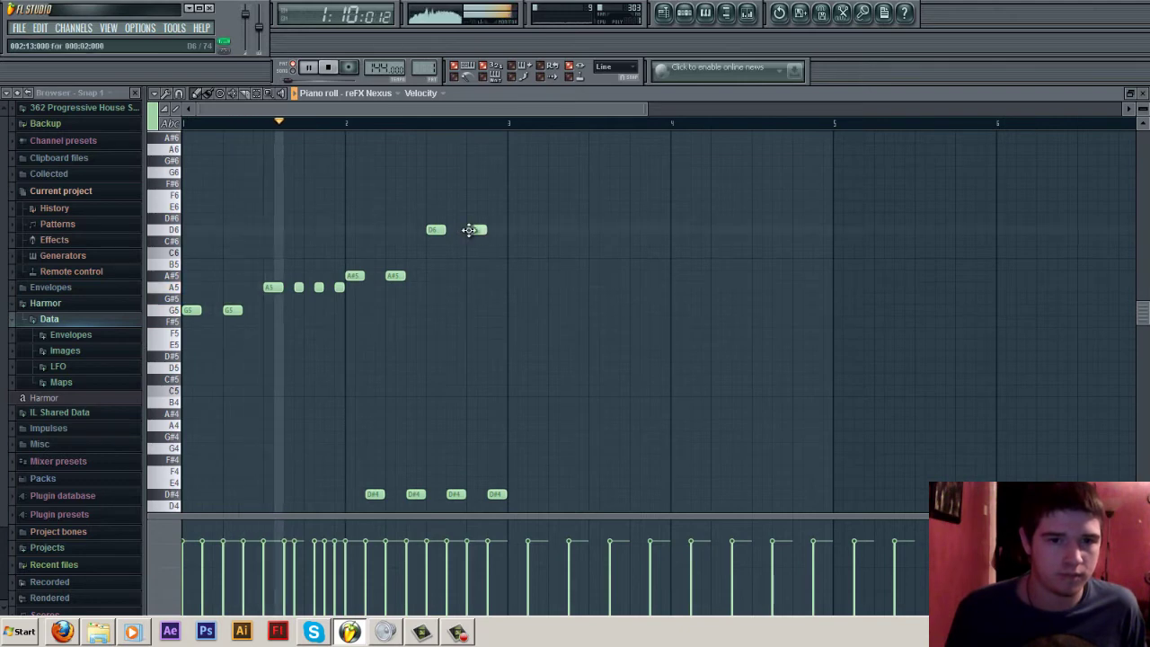
left_click_drag(473, 230, 465, 230)
left_click(484, 231)
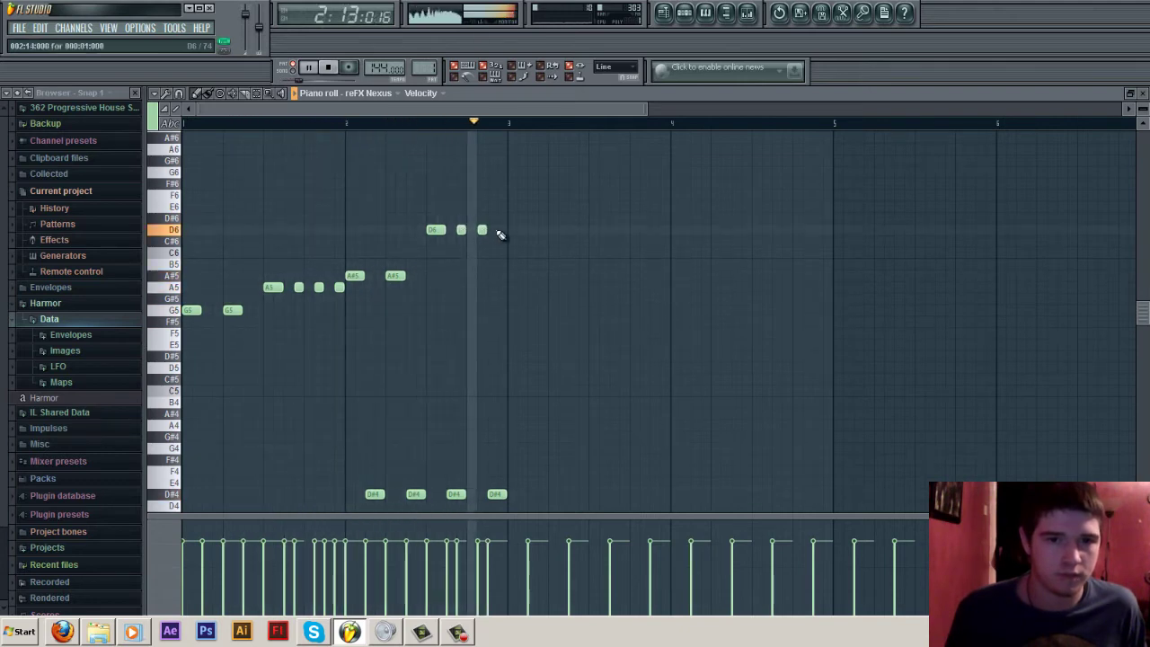
left_click(499, 230)
key("space")
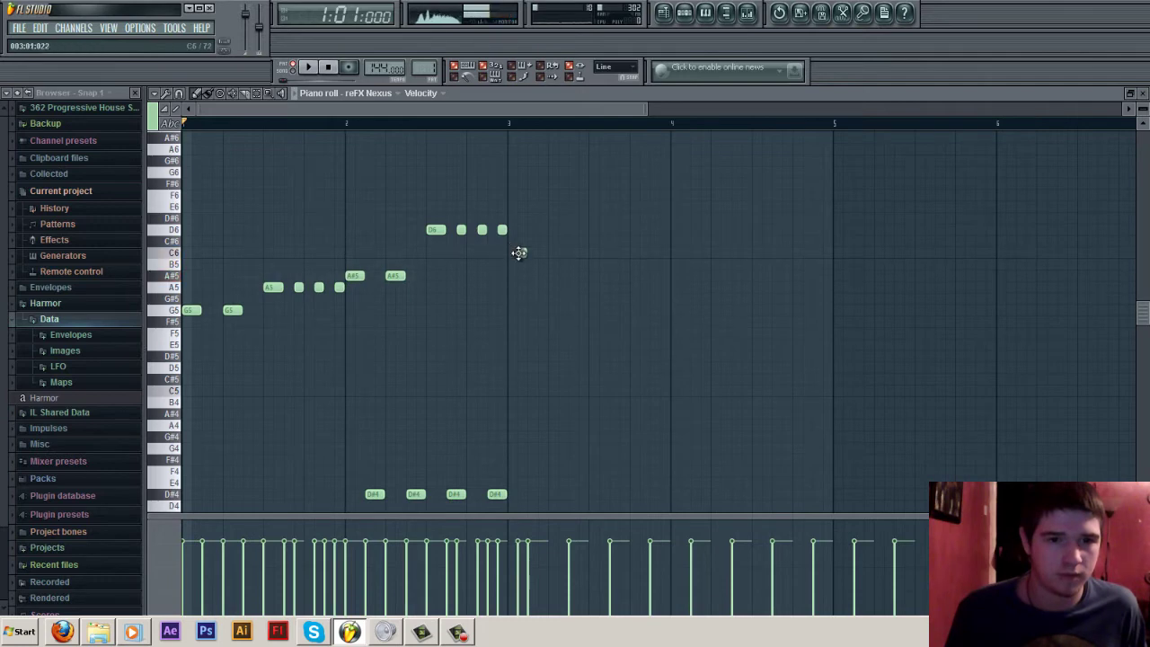
Step: Add three on-beat C6 notes at the start of bar 3, checking with playback
left_click(513, 252)
key("space")
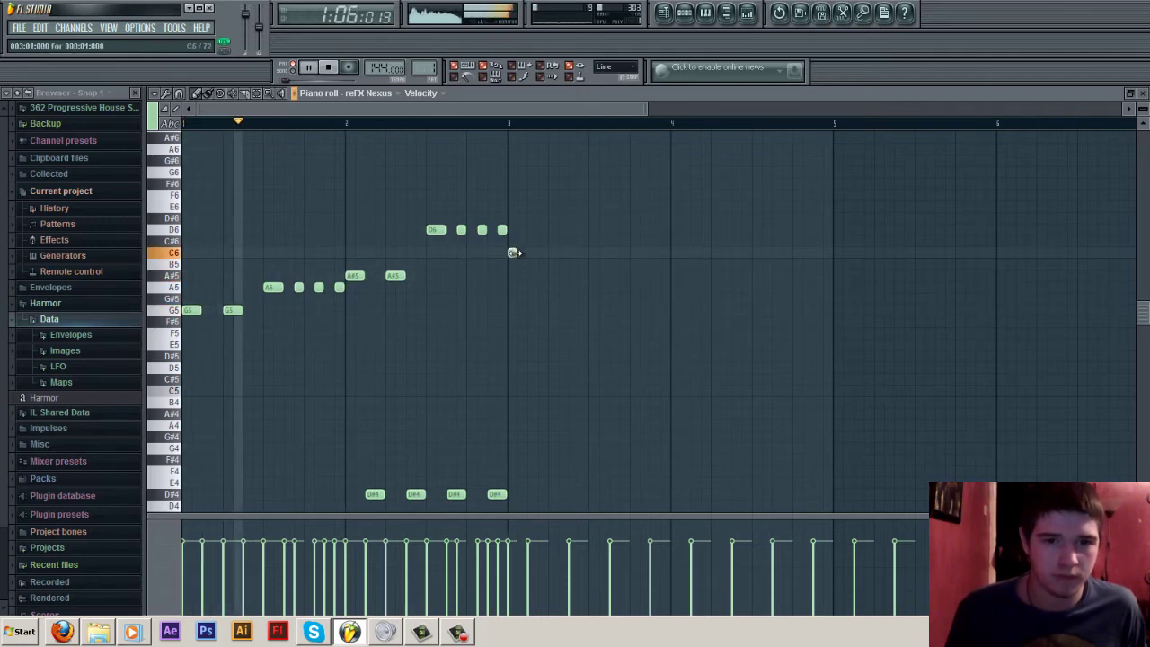
left_click(557, 252)
left_click(598, 252)
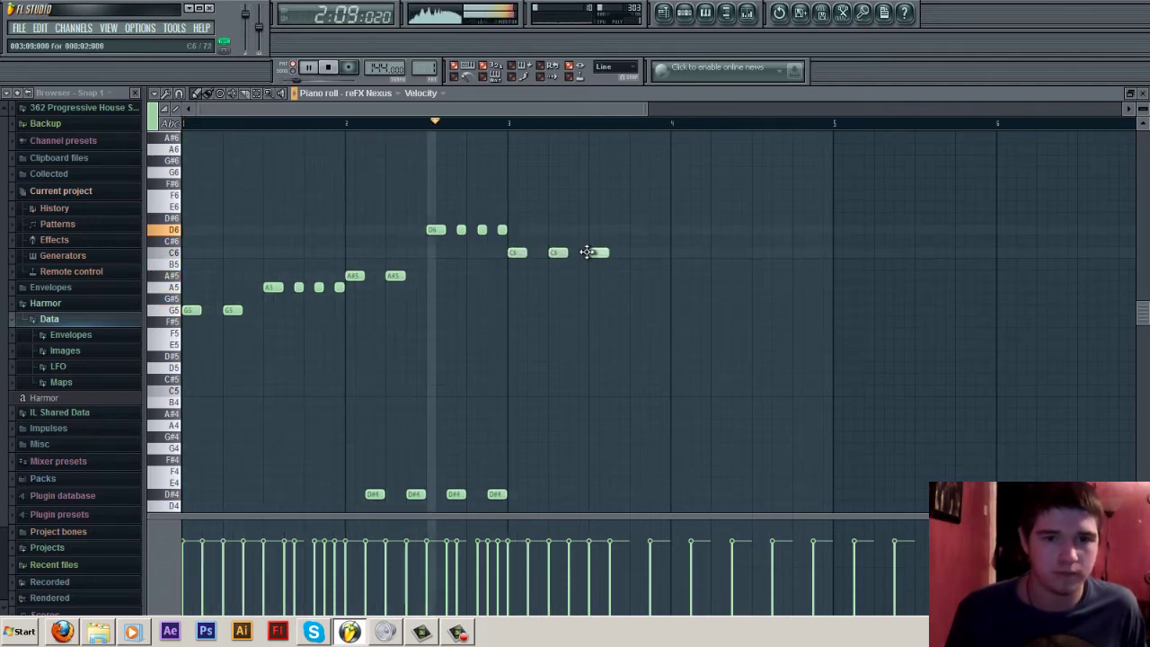
key("space")
Step: Lower the three bar 3 melody notes, trying A5 and settling on A#5, and play back each version
left_click_drag(633, 235, 519, 289)
key("space")
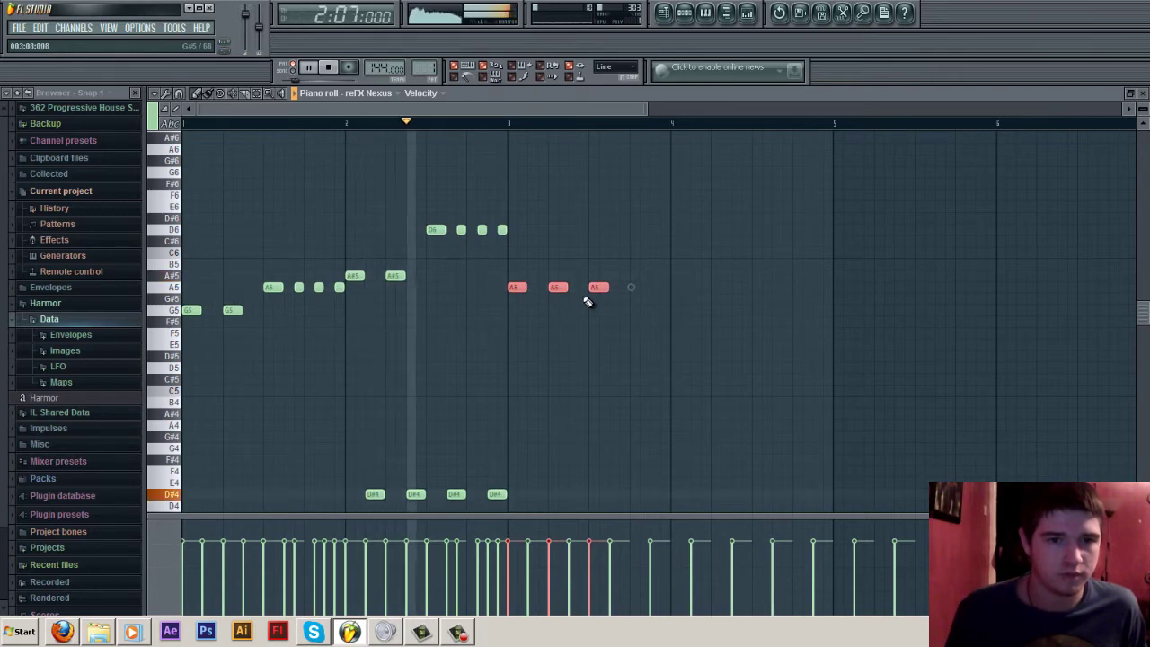
key("space")
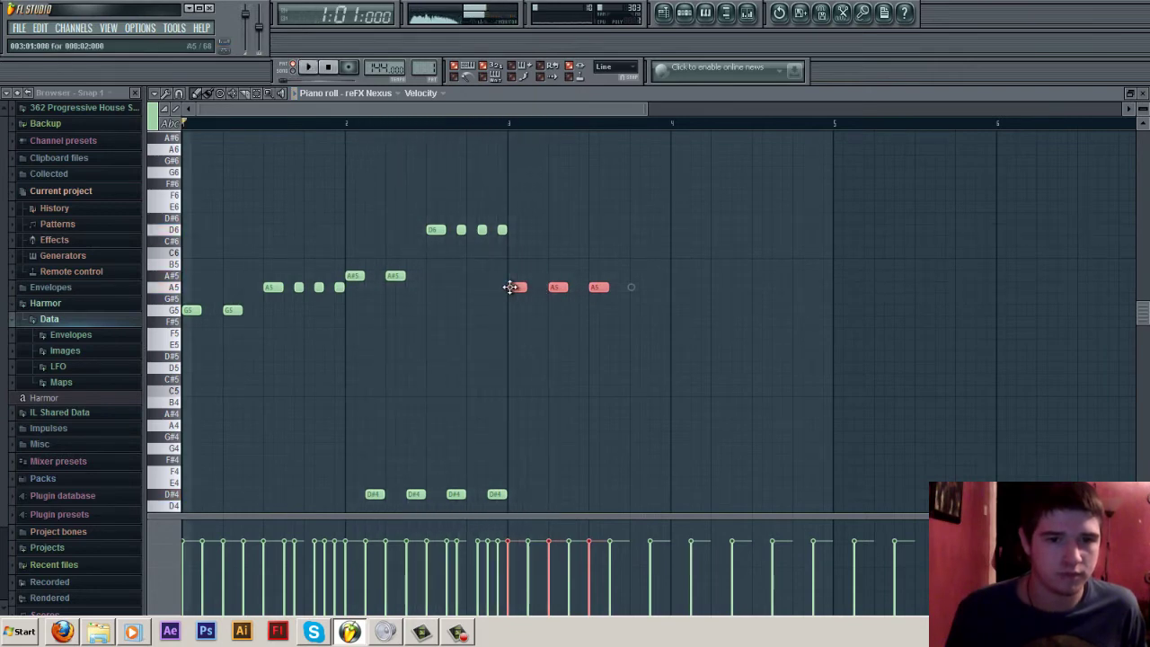
left_click_drag(509, 287, 511, 275)
key("space")
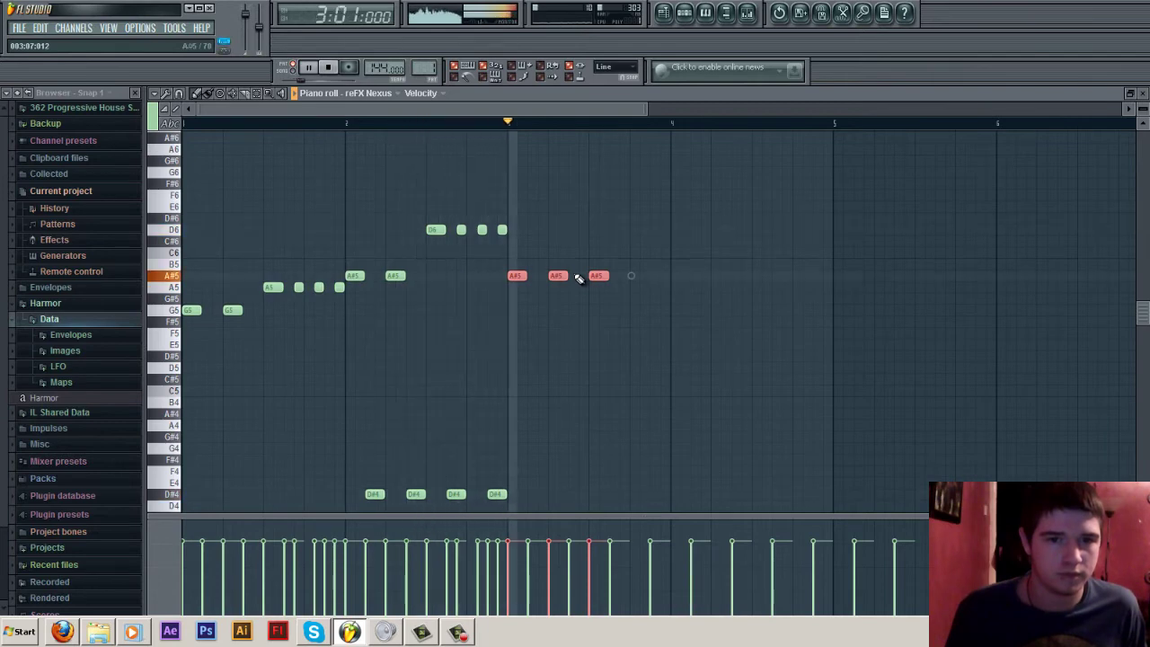
key("space")
key("ctrl+d")
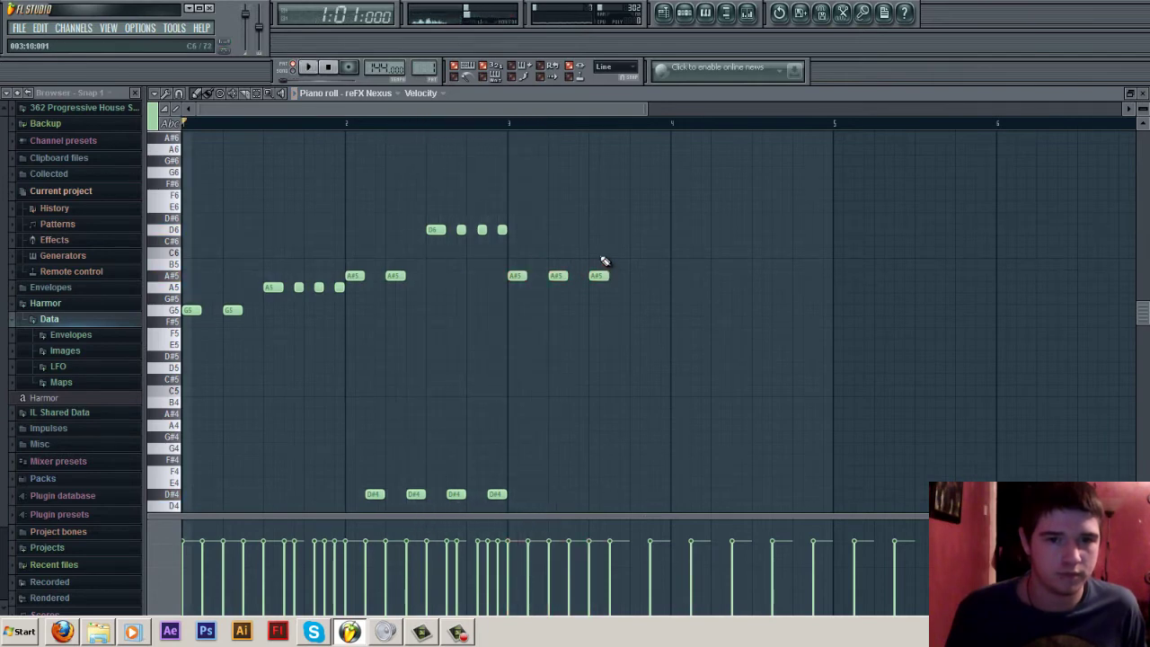
Step: Finish bar 3 with two short A#5 notes and a short C6 note, and play back the melody
left_click(600, 273)
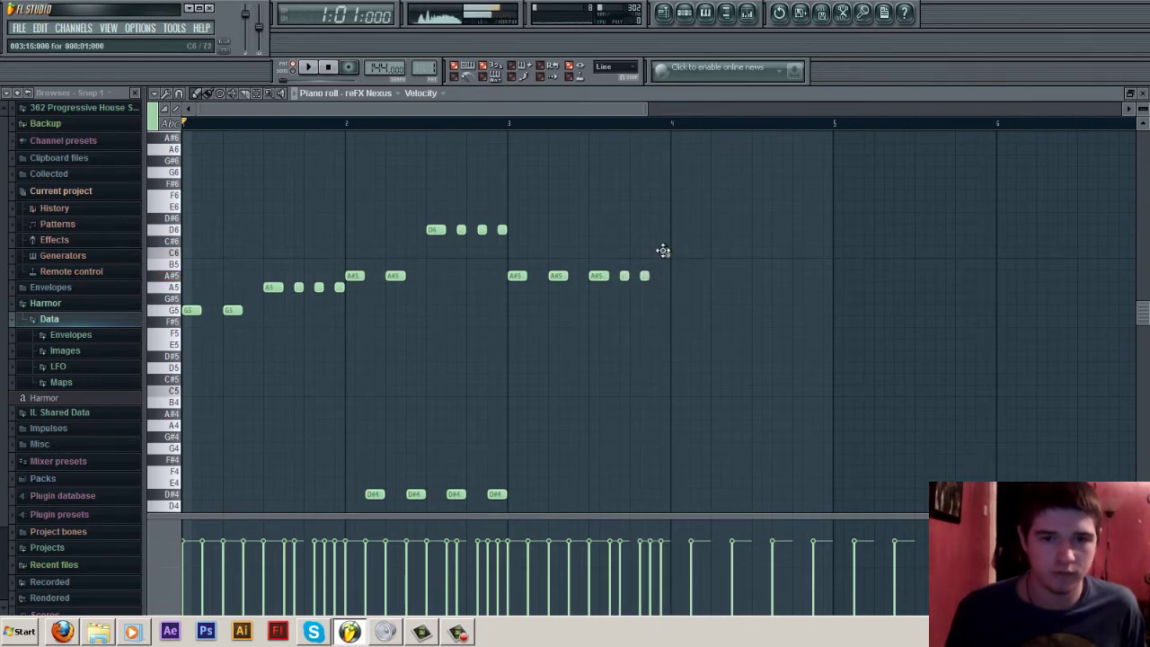
key("space")
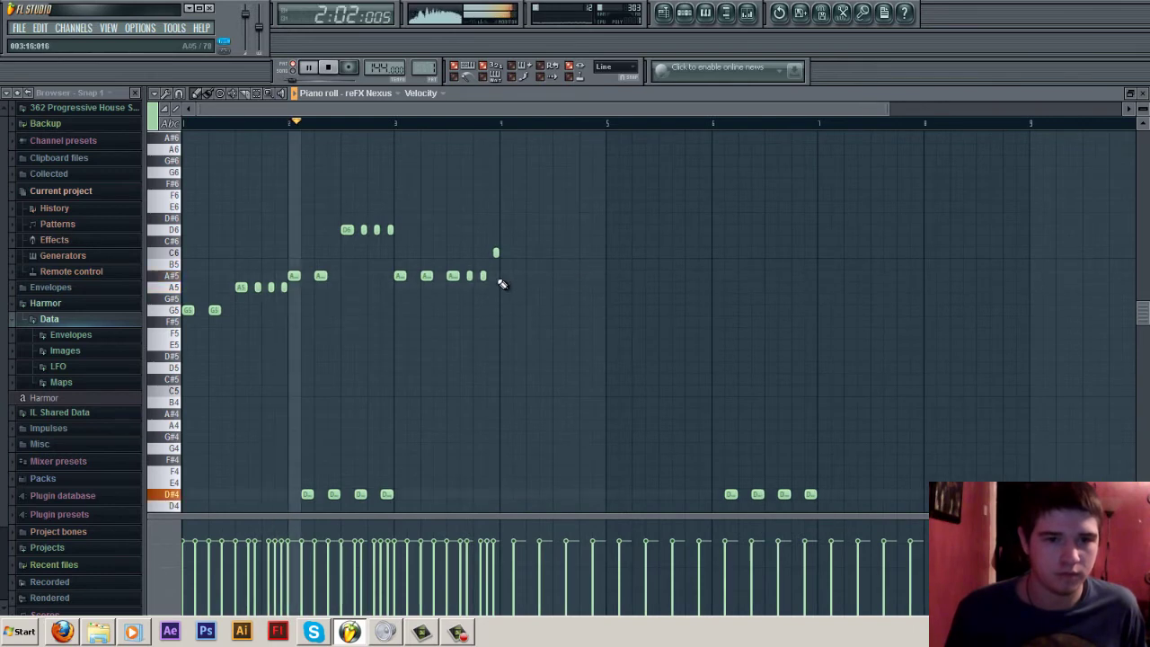
scroll(502, 285, "down", 3)
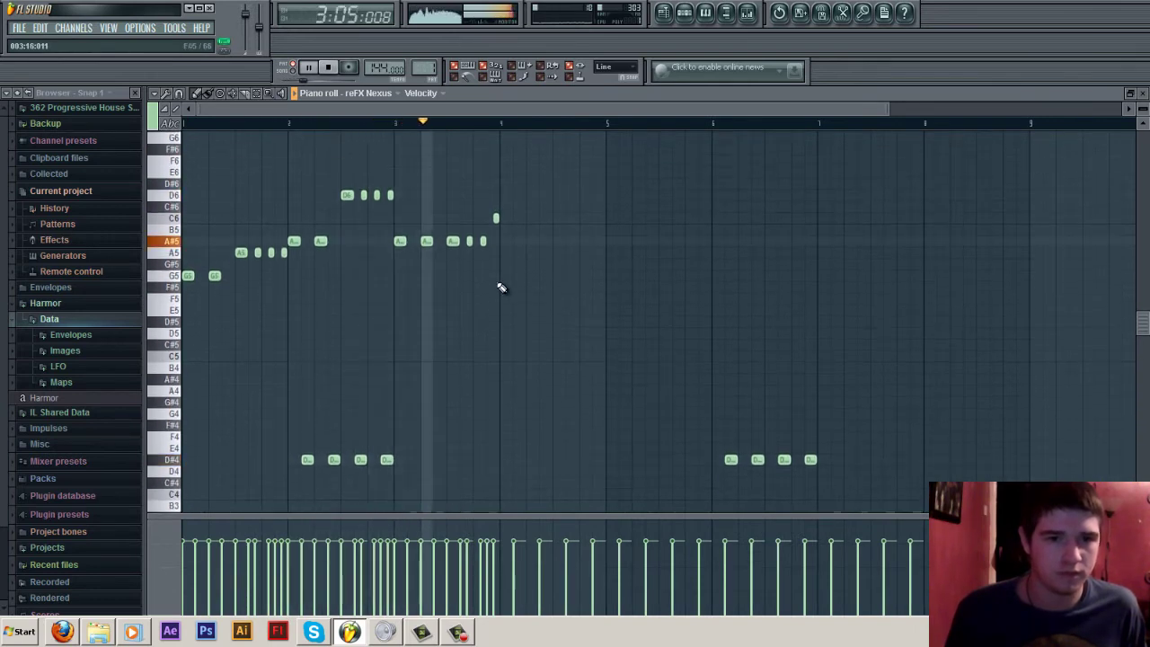
key("space")
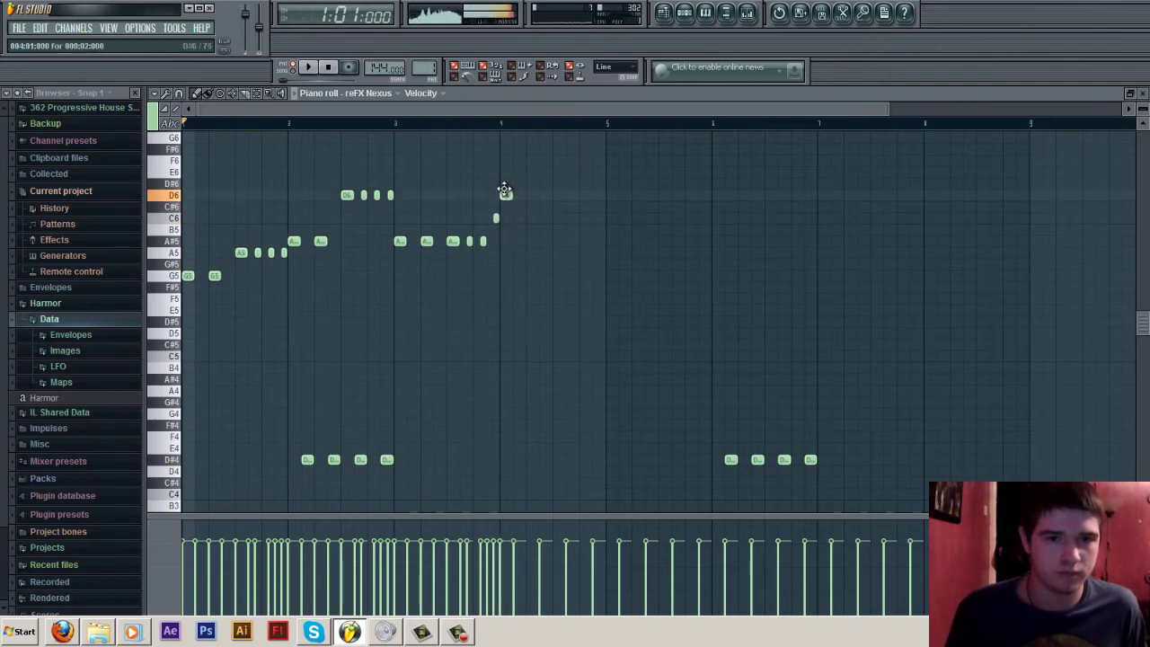
Step: Place two on-beat D6 notes in the first half of bar 4 and play back the phrase
key("space")
left_click_drag(505, 192, 523, 197)
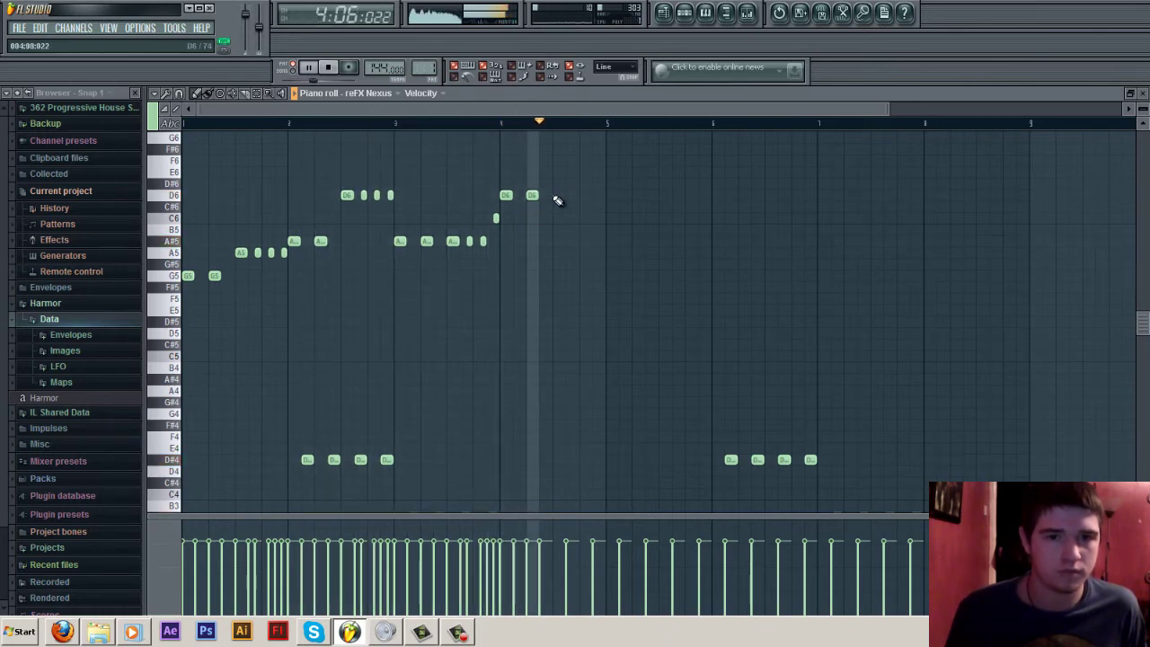
key("space")
Step: Complete bar 4 with one on-beat A5 note and three short A5 notes, checking with playback
right_click(532, 195)
left_click(554, 216)
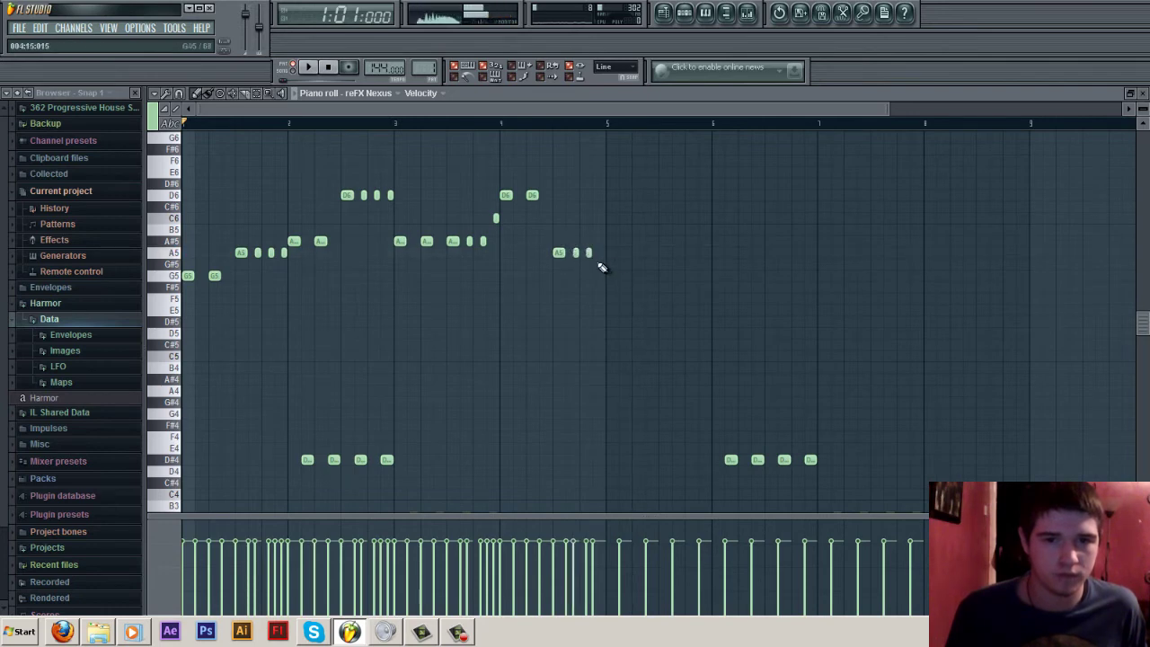
left_click(601, 263)
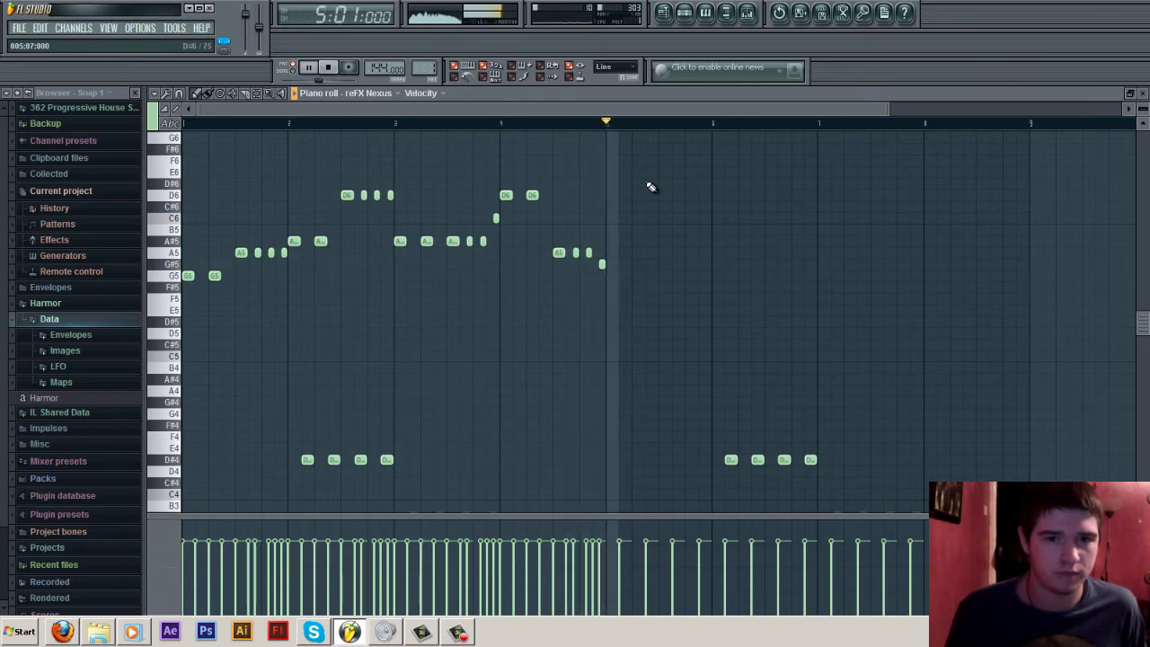
key("space")
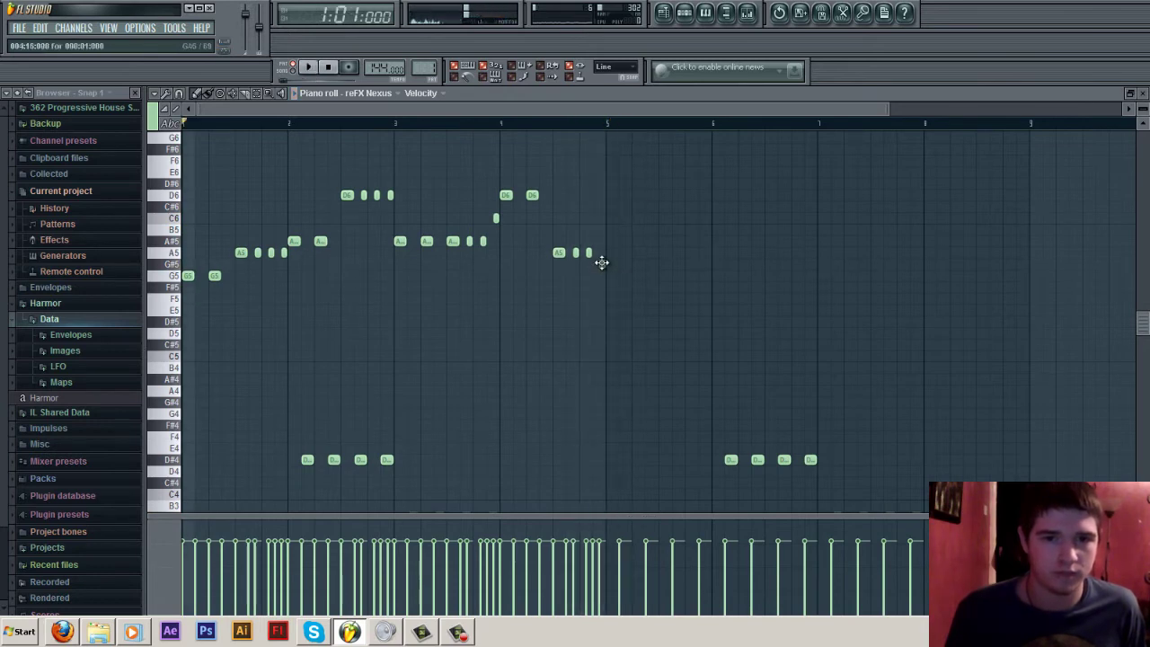
Step: Duplicate the whole four-bar melody to start at bar 5 and play it back against the bass line
left_click_drag(615, 169, 183, 315)
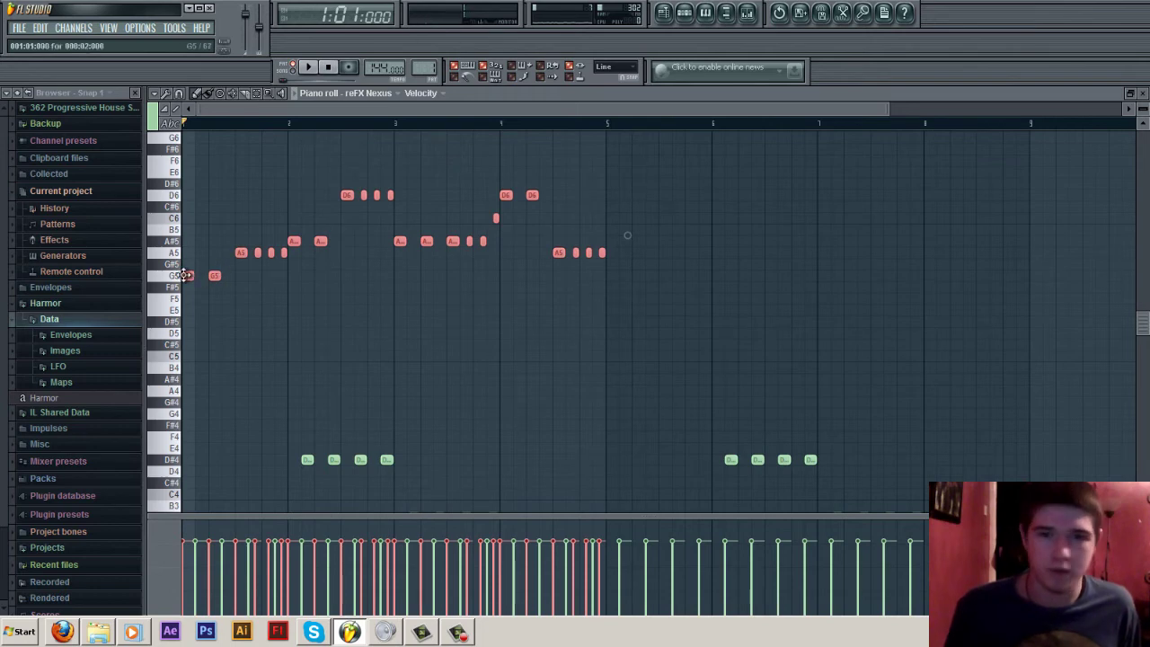
left_click_drag(184, 275, 607, 279)
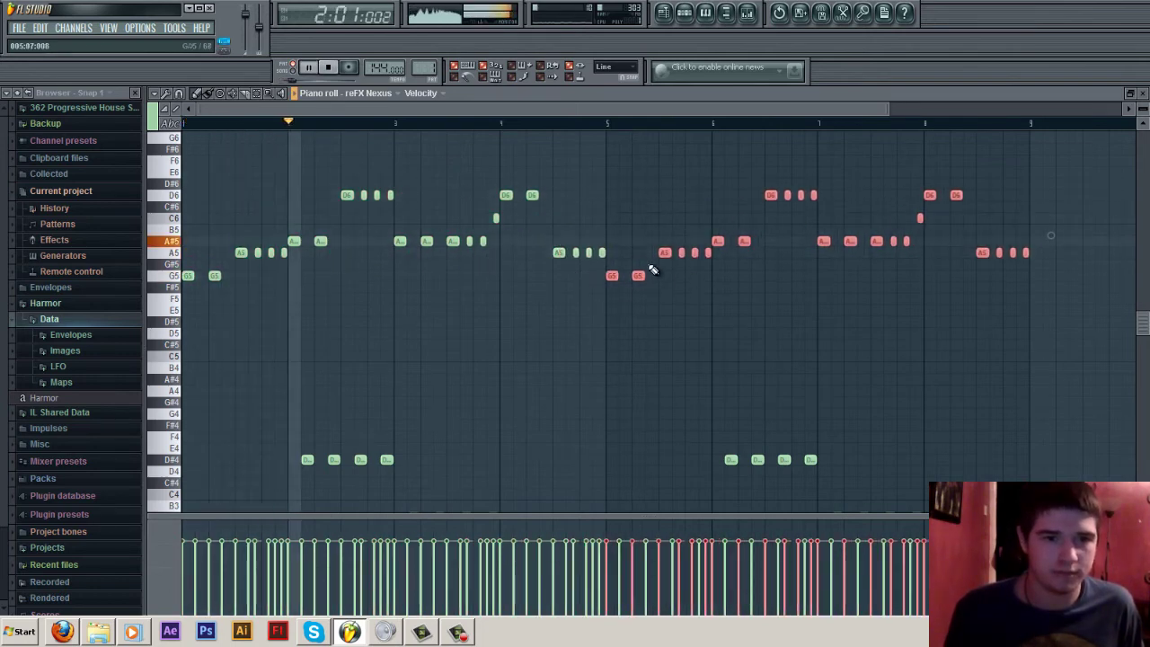
scroll(653, 269, "down", 1)
scroll(653, 275, "down", 3)
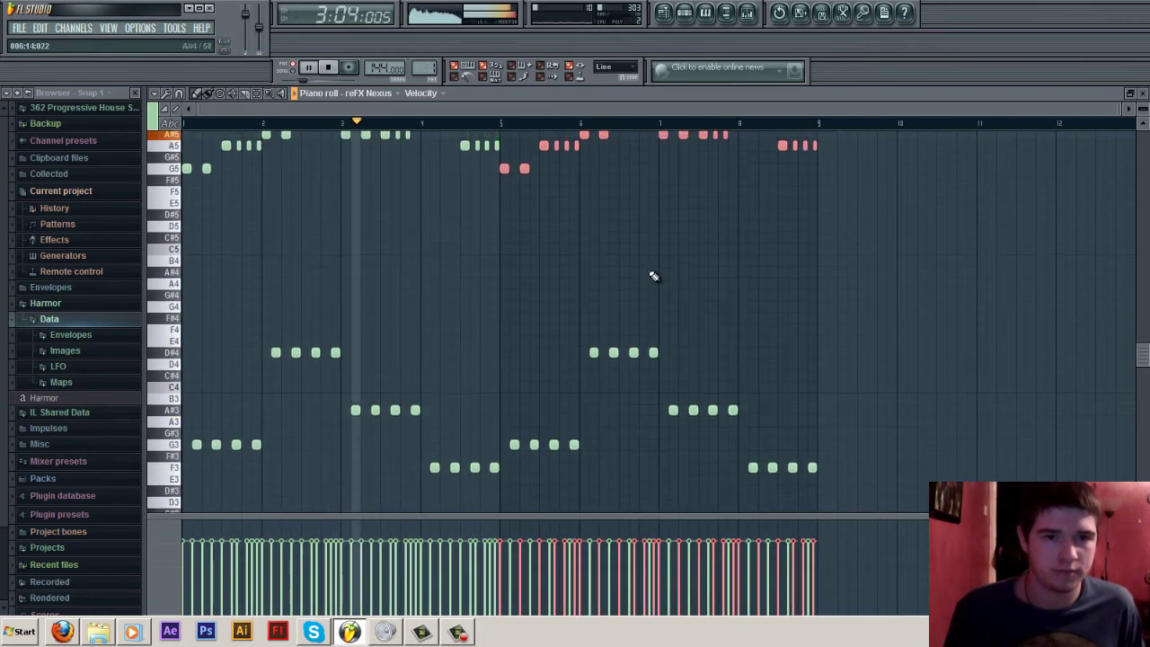
scroll(654, 275, "up", 2)
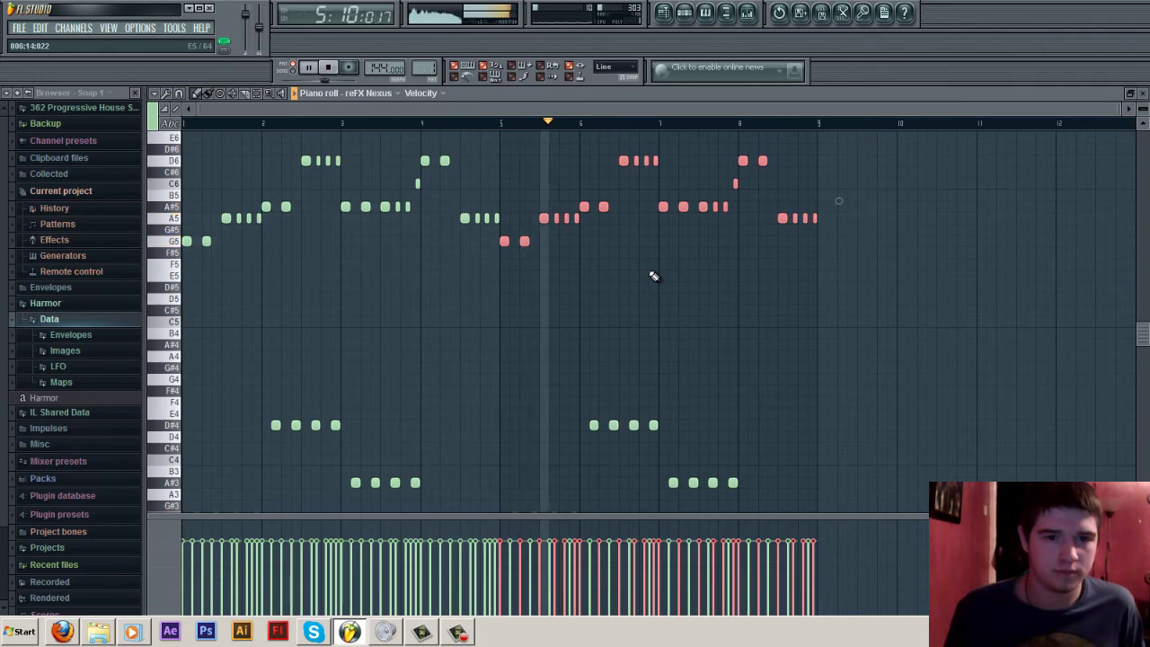
scroll(653, 275, "up", 1)
scroll(653, 276, "up", 1)
key("space")
Step: Raise the four D6 notes in the second half of bar 6 to F6 and play back from bar 5
left_click_drag(661, 216, 621, 199)
key("space")
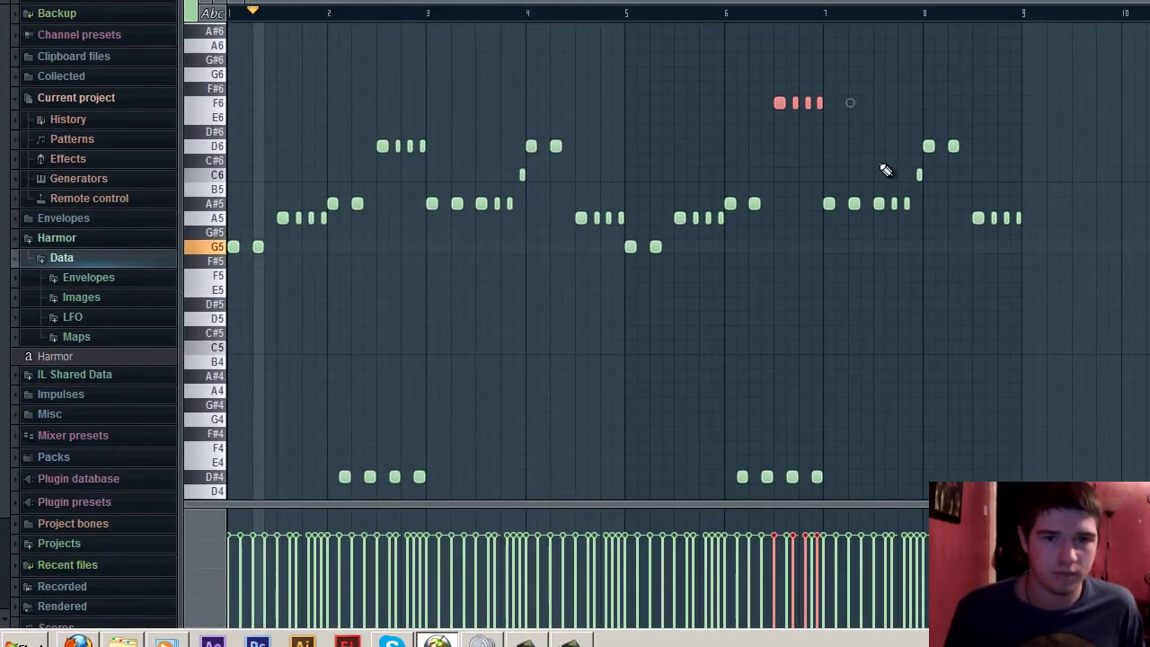
left_click(631, 12)
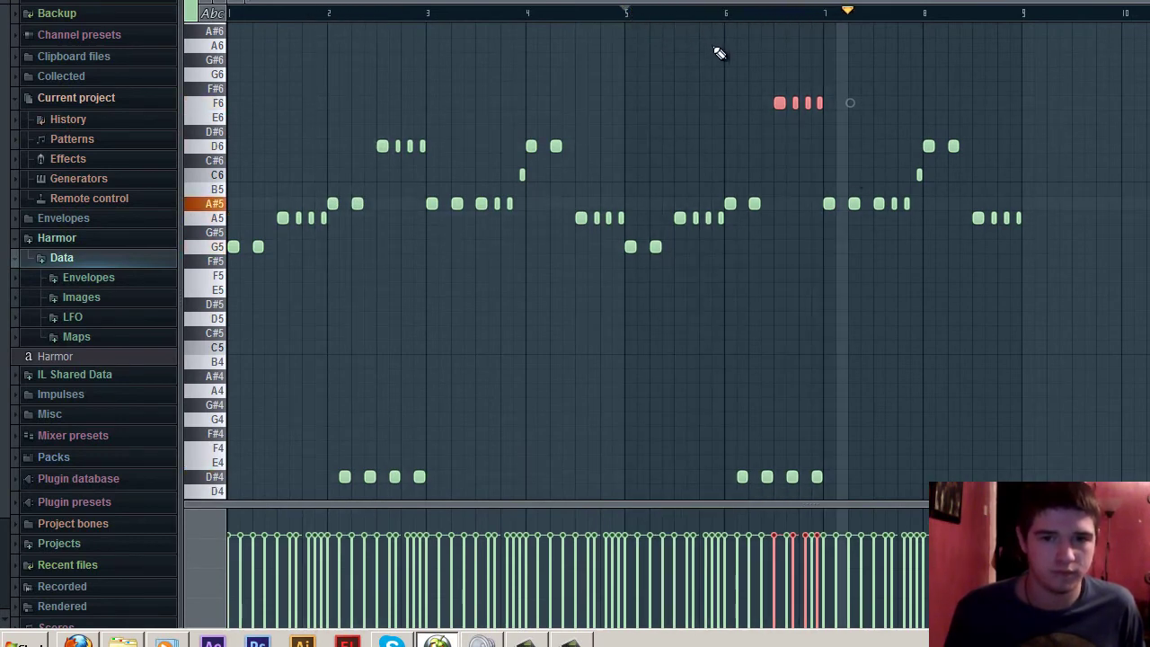
key("space")
Step: Lower the two D6 notes at the start of bar 8 to A#5 and play back the result
left_click_drag(964, 128, 916, 158)
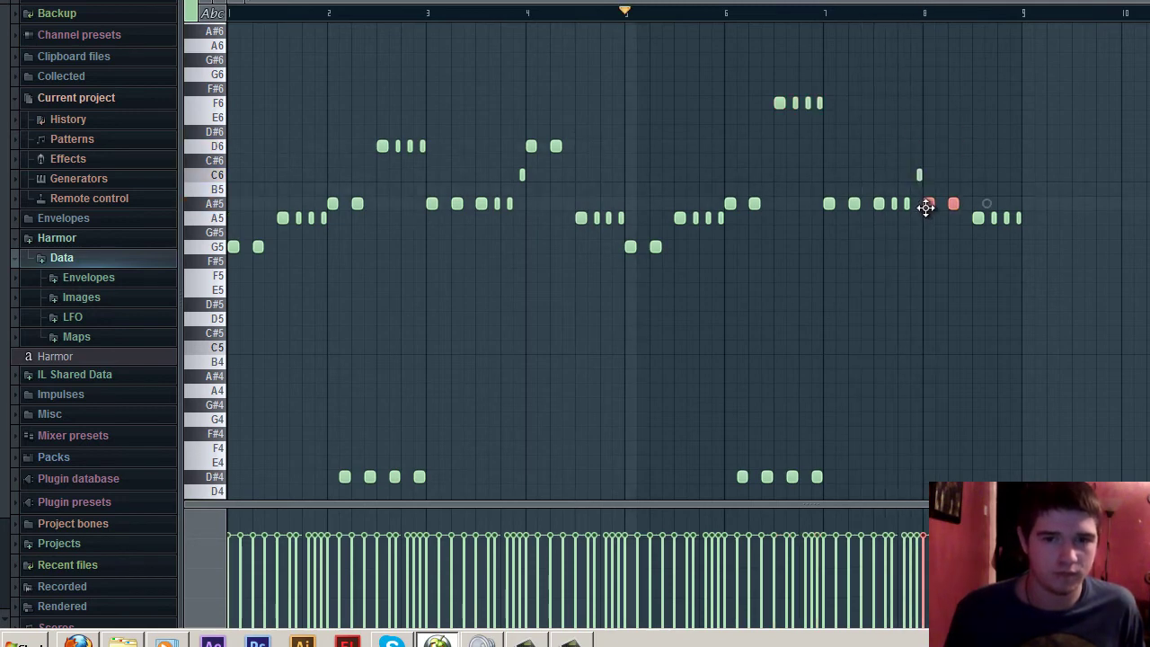
key("space")
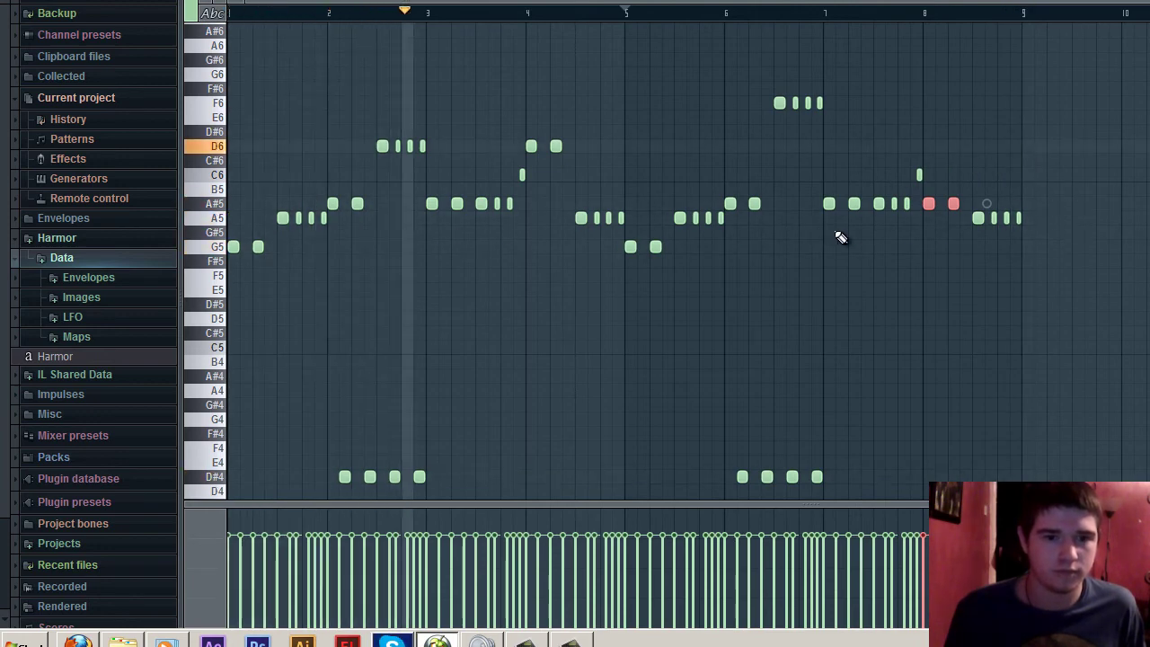
key("space")
Step: Switch to Skype, look through the open group chat and the BassReset Lounge conversation, and return to FL Studio
left_click(391, 641)
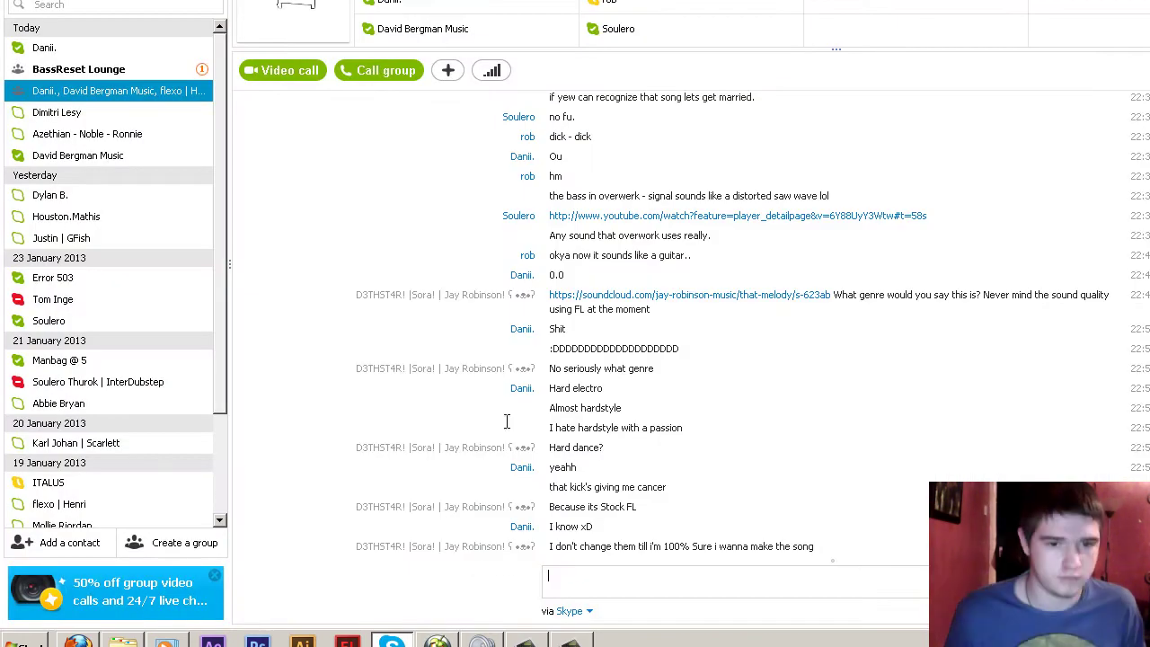
left_click(92, 74)
left_click(98, 93)
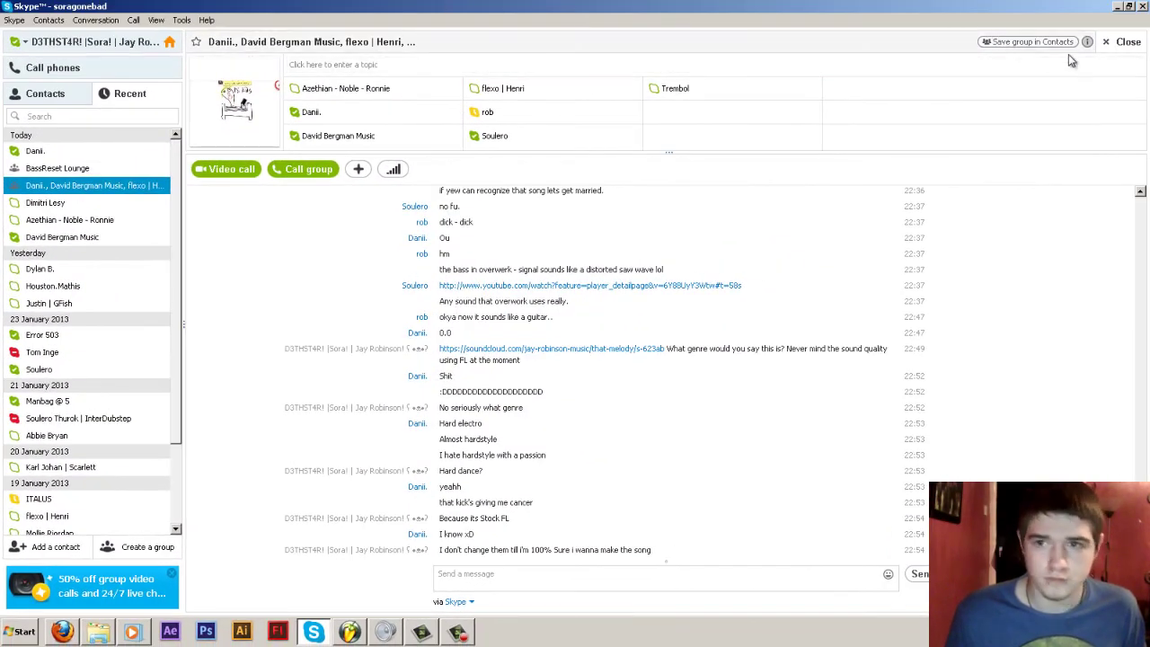
left_click(1088, 43)
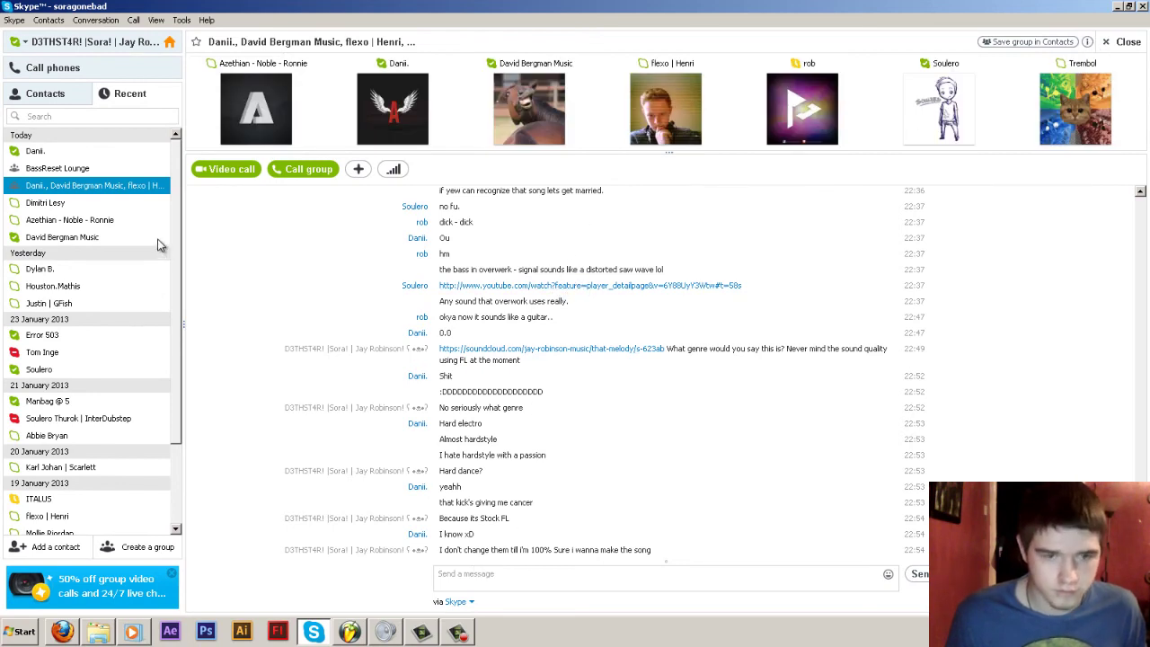
left_click(34, 171)
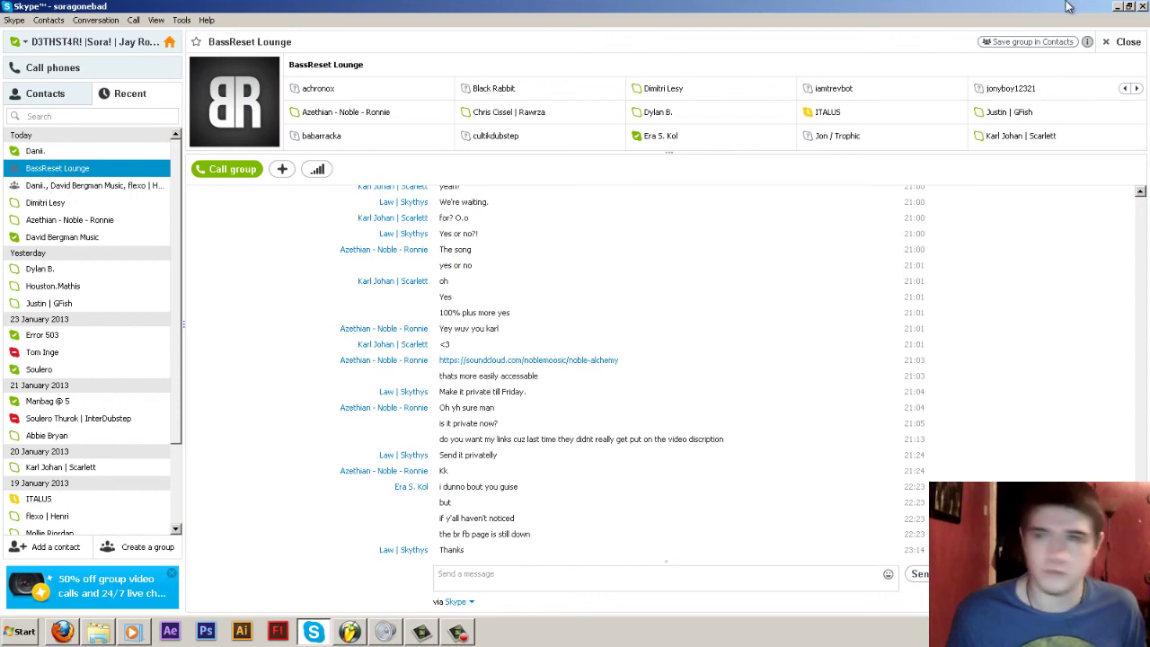
left_click(1118, 7)
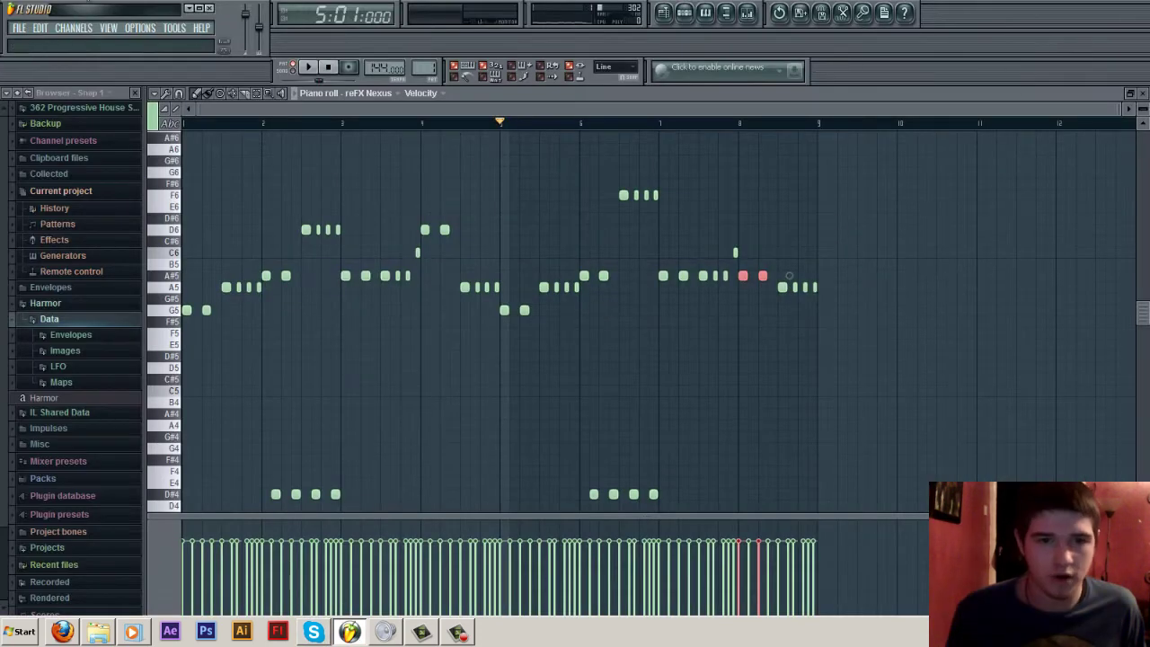
Step: Play the pattern from bar 5 and review the melody and bass notes
scroll(549, 230, "down", 2)
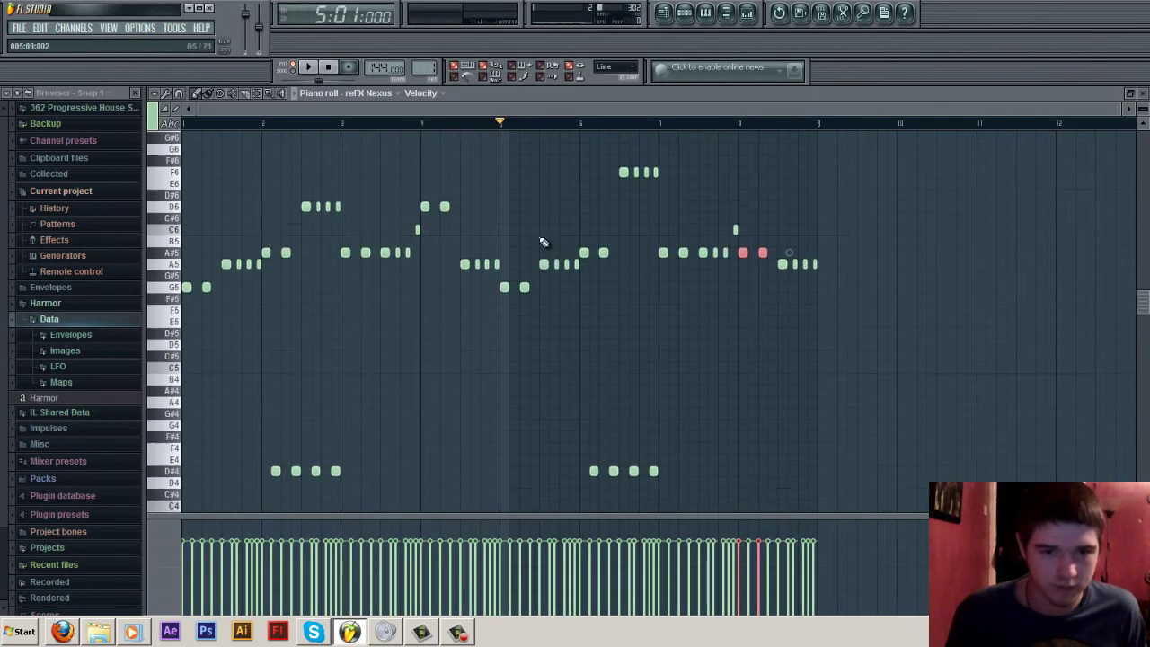
scroll(542, 244, "up", 5)
key("space")
scroll(589, 173, "down", 4)
scroll(597, 178, "up", 3)
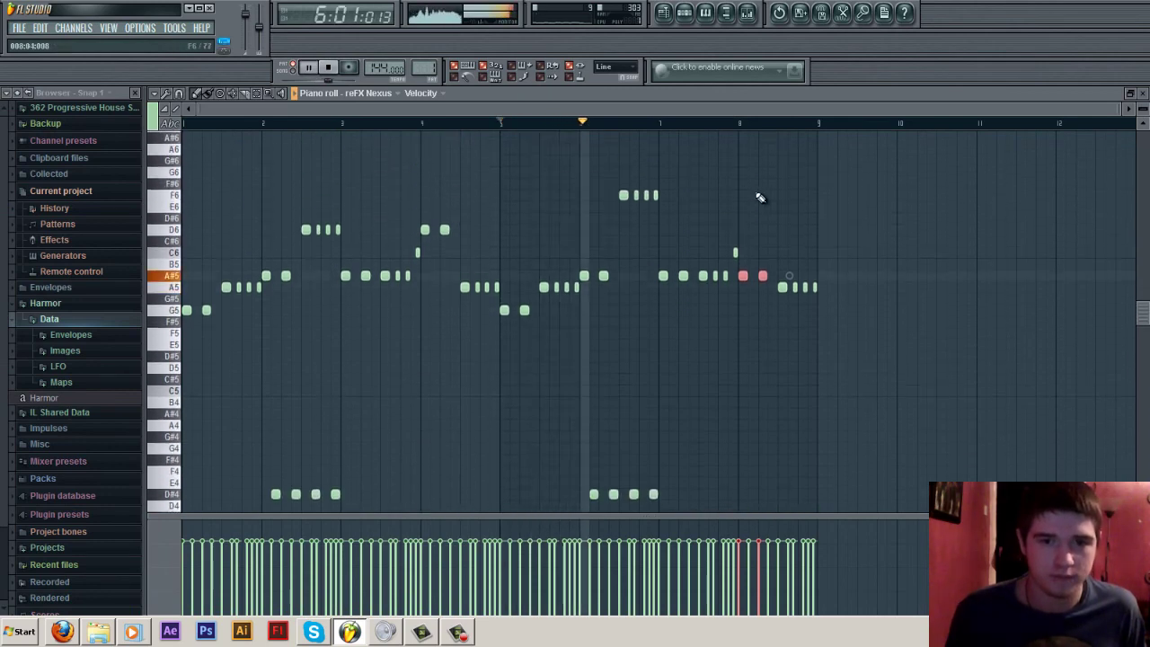